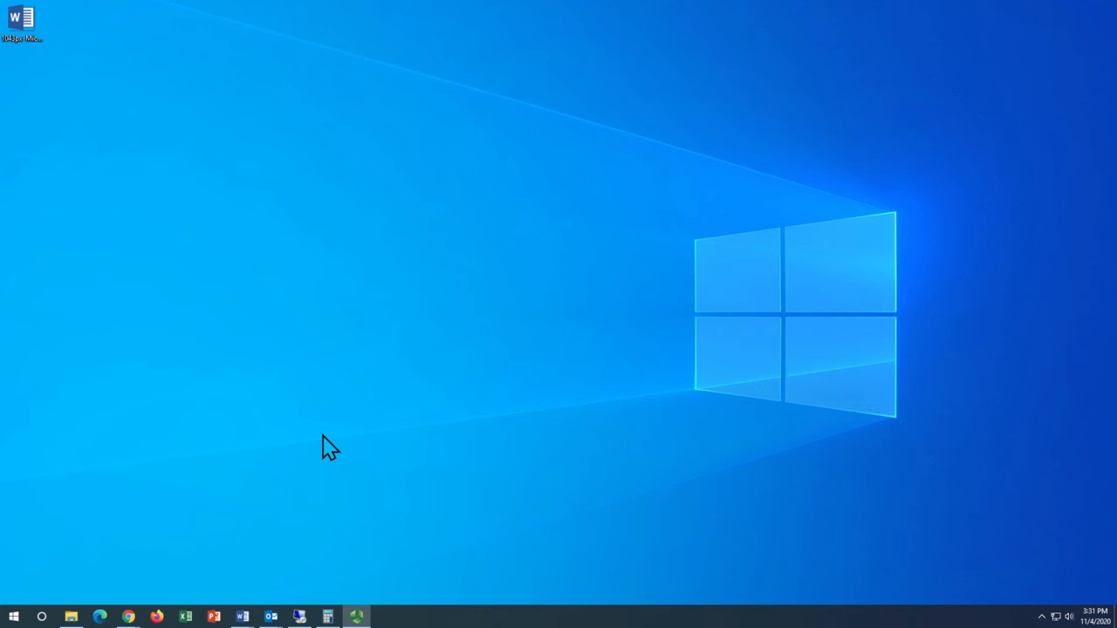
- Search the installed apps for "word" and launch Word 2016
click(248, 619)
click(13, 617)
scroll(62, 391, down, 15)
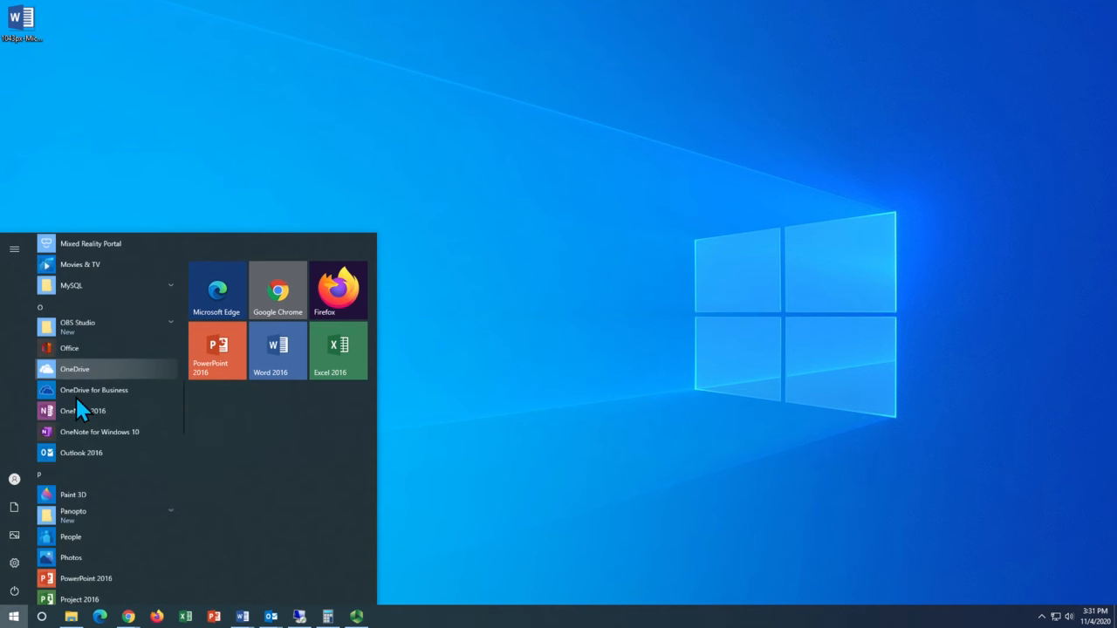
scroll(79, 404, down, 5)
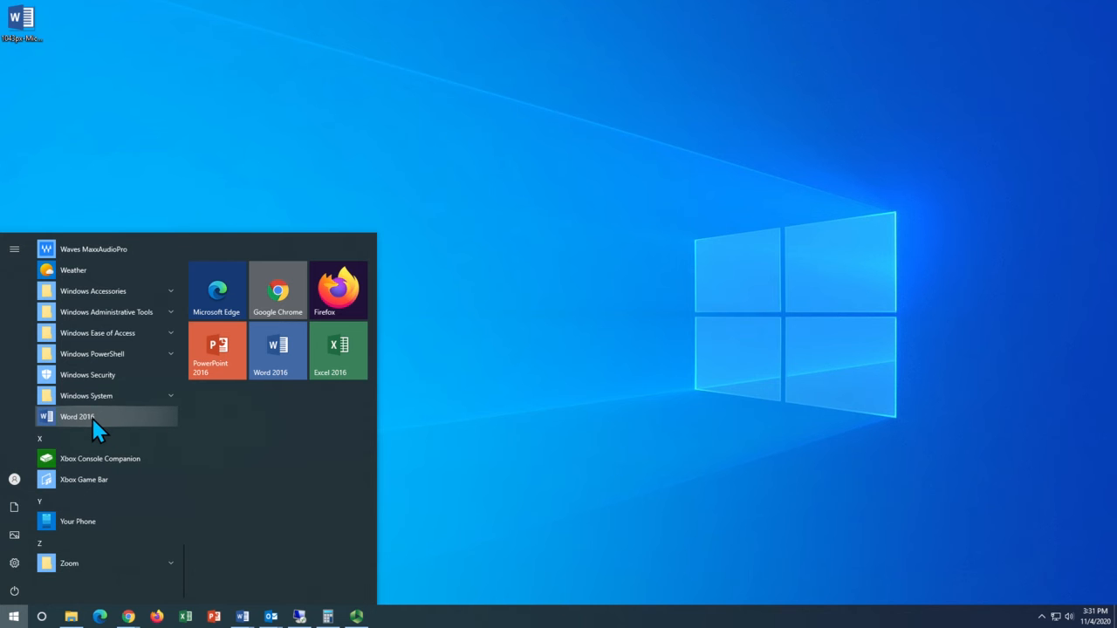
text(word)
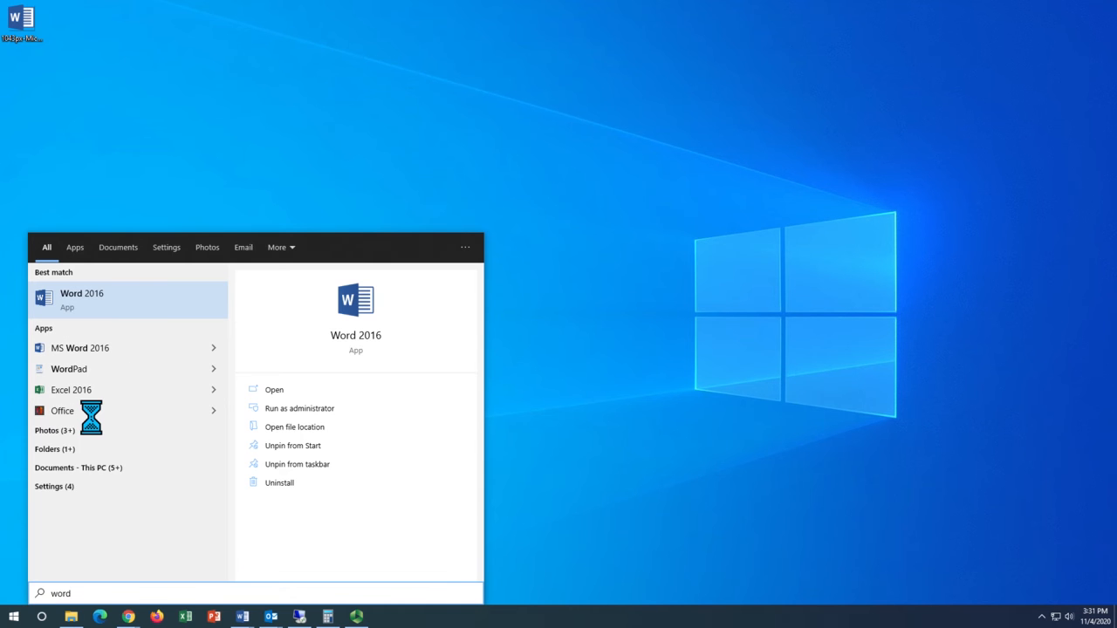
key(Return)
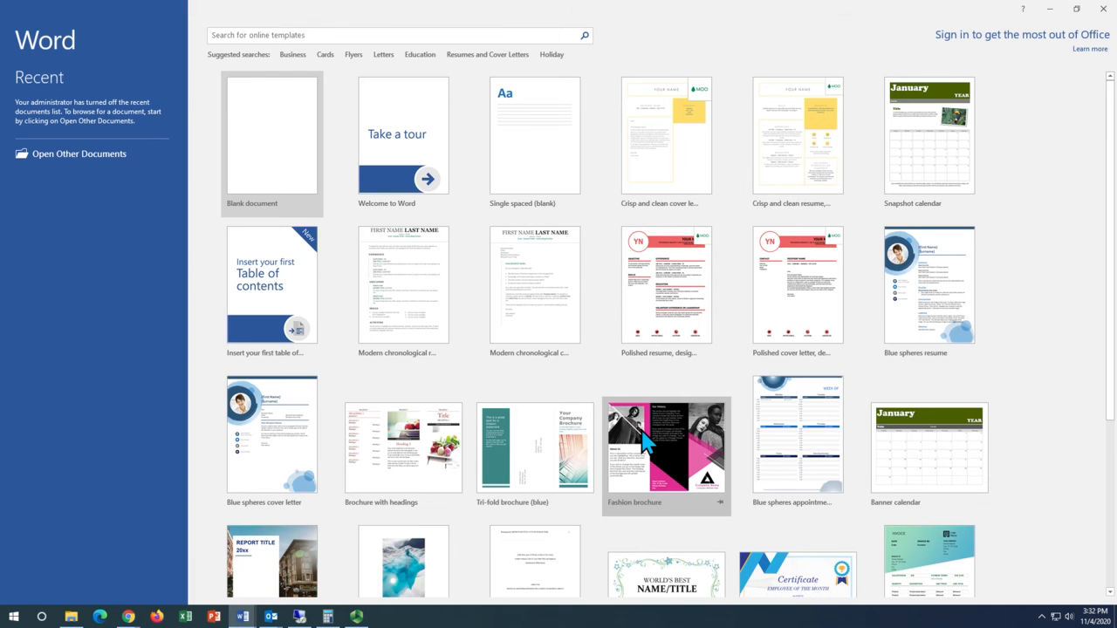
- Look through the available templates and create a new blank document
scroll(679, 488, down, 3)
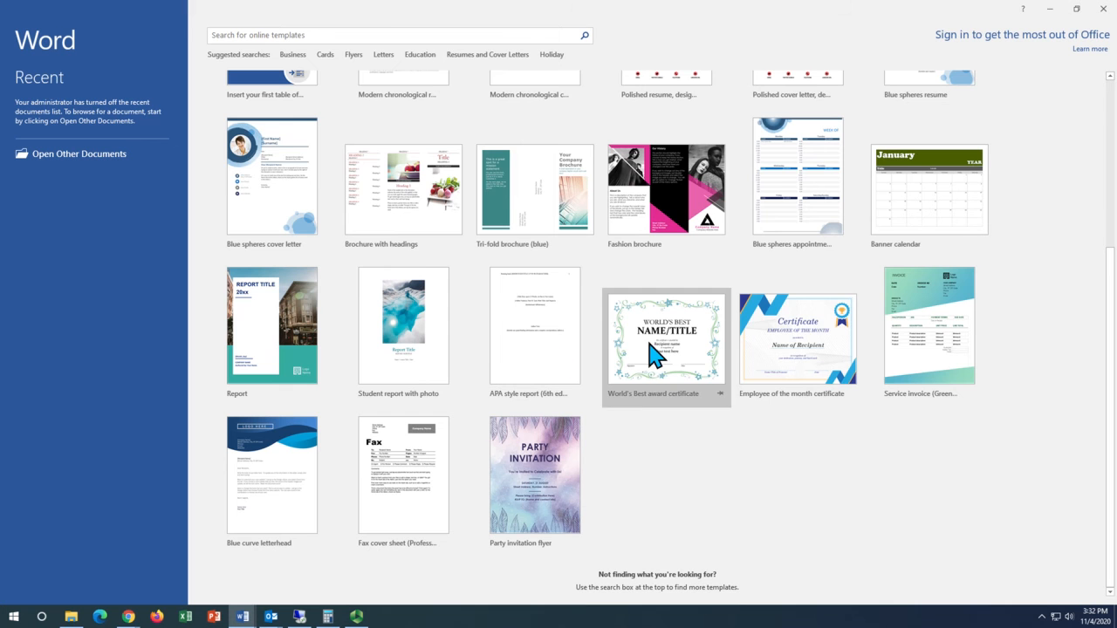
scroll(469, 350, up, 2)
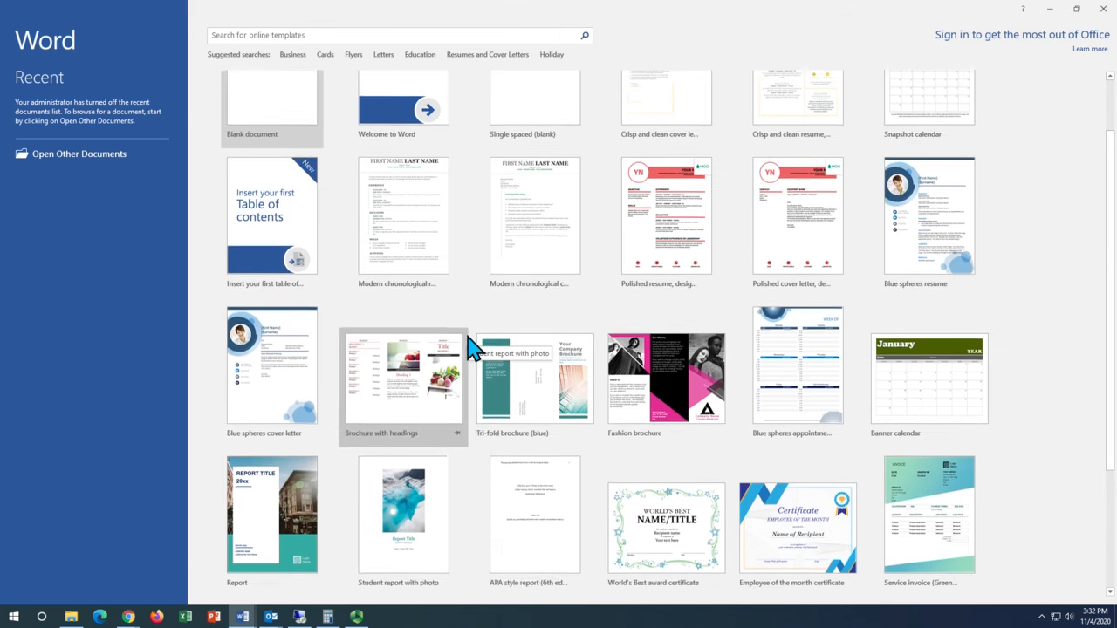
scroll(469, 349, up, 1)
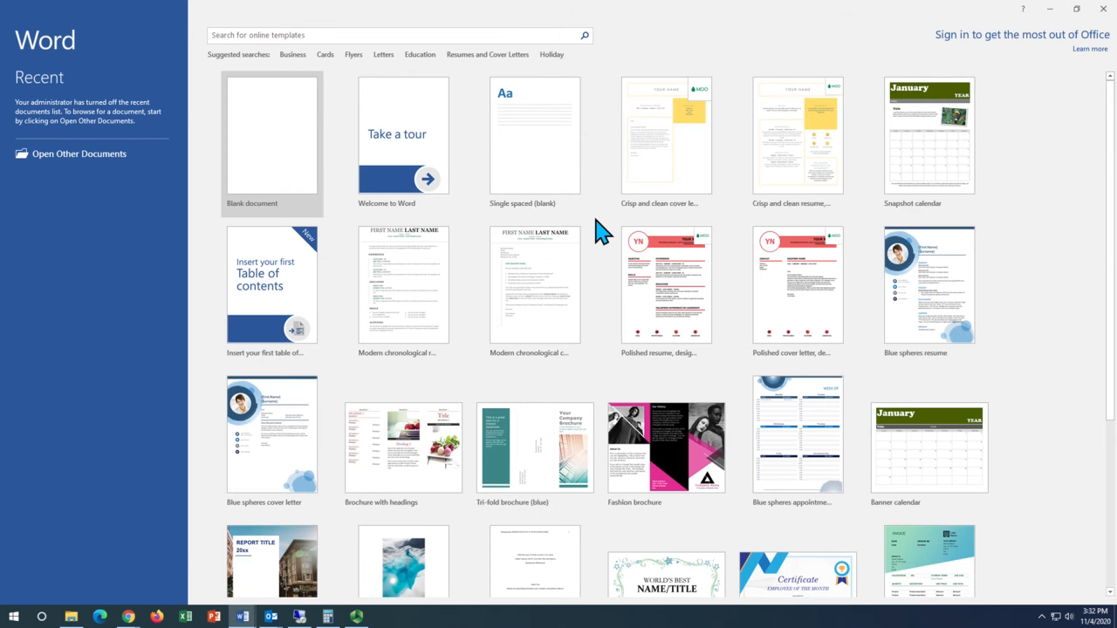
click(324, 39)
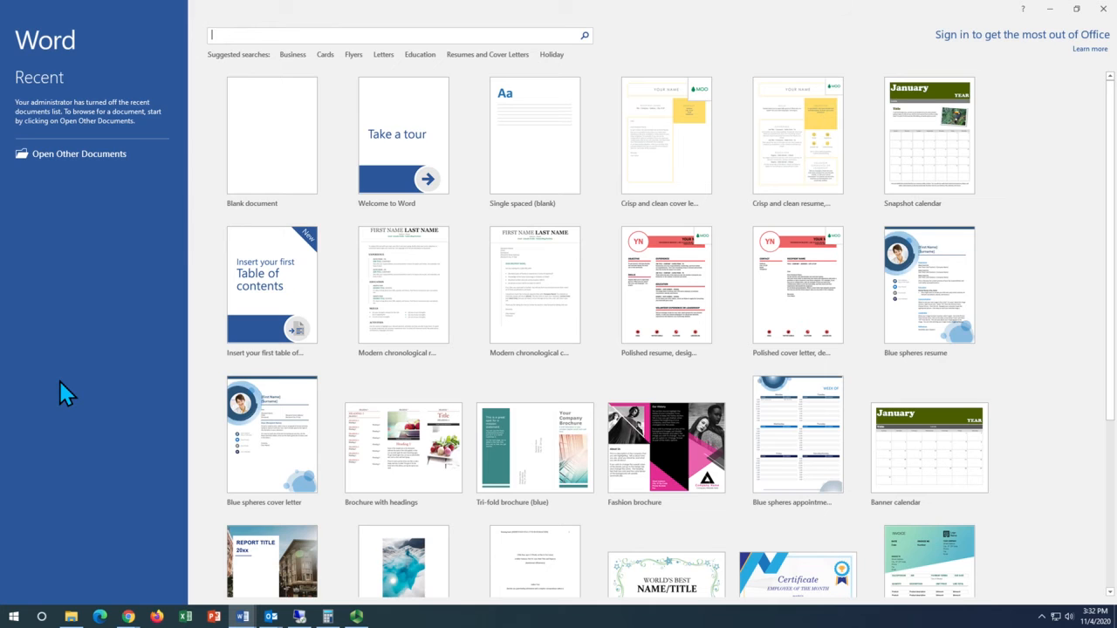
click(270, 156)
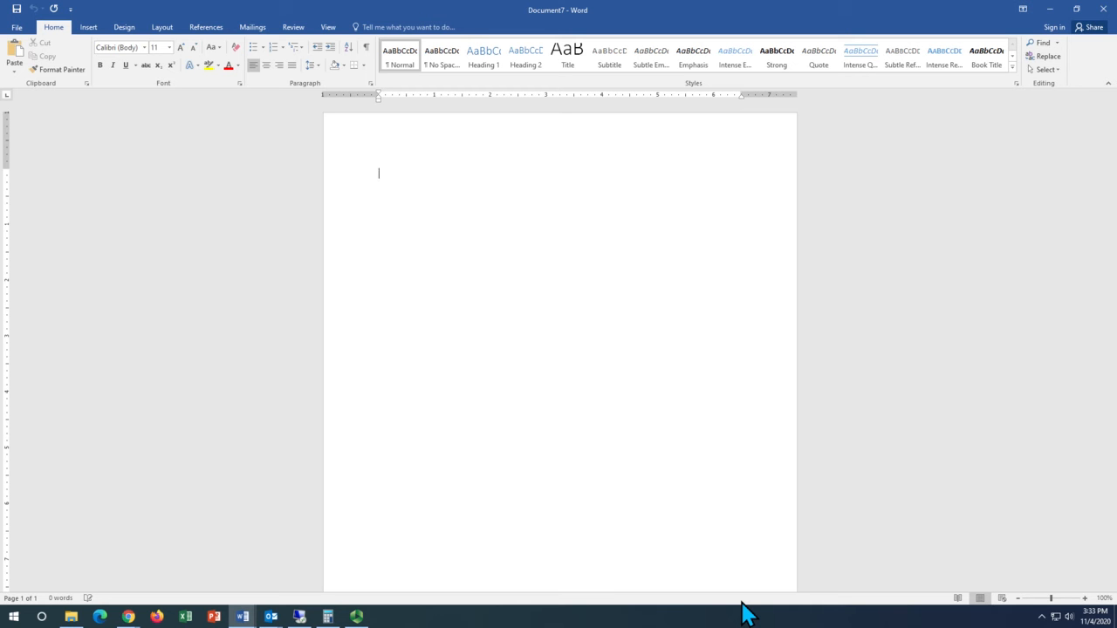
- Enter the title "Lemonade Stand" on the first line of the document
text(Lemonade Stand)
key(BackSpace)
key(BackSpace)
text(nd)
key(Return)
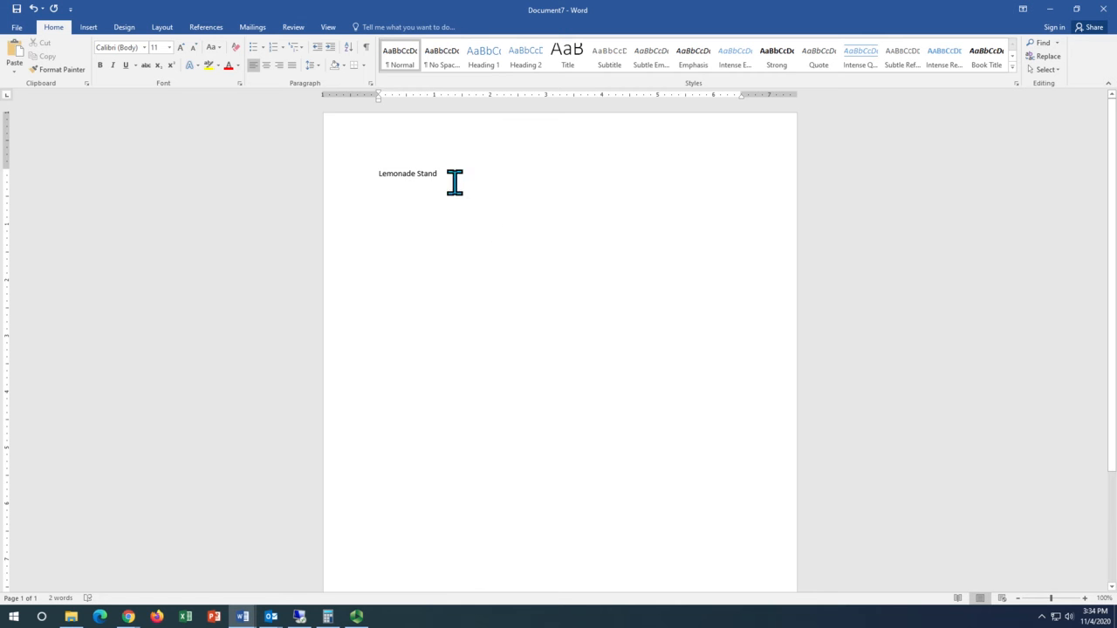
- Select the "Lemonade Stand" title and center it on the page
drag(451, 181, 378, 187)
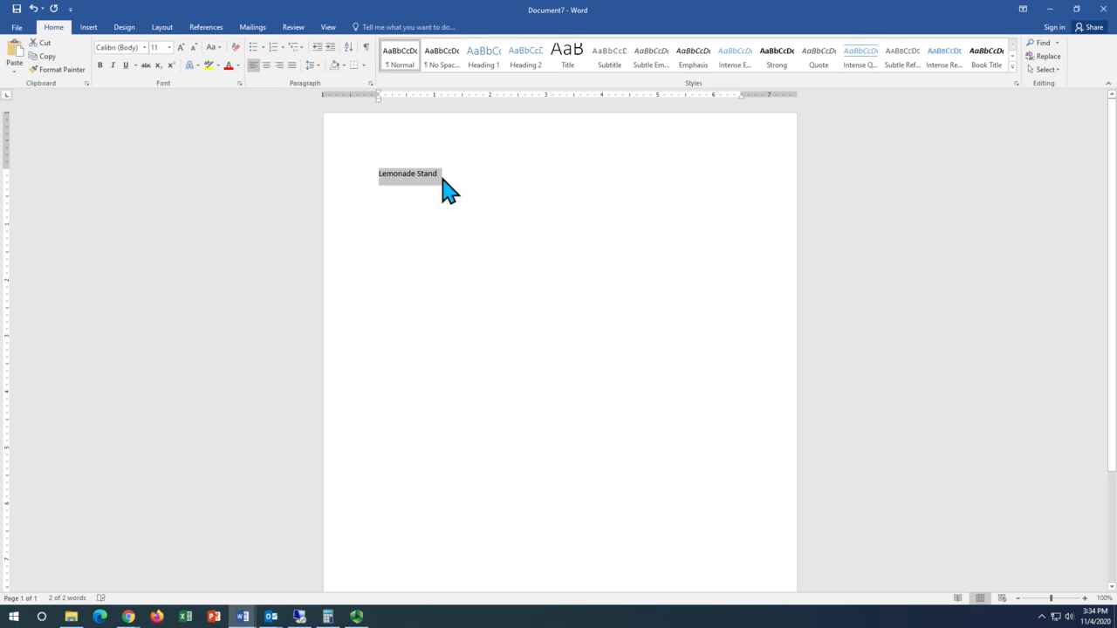
click(379, 173)
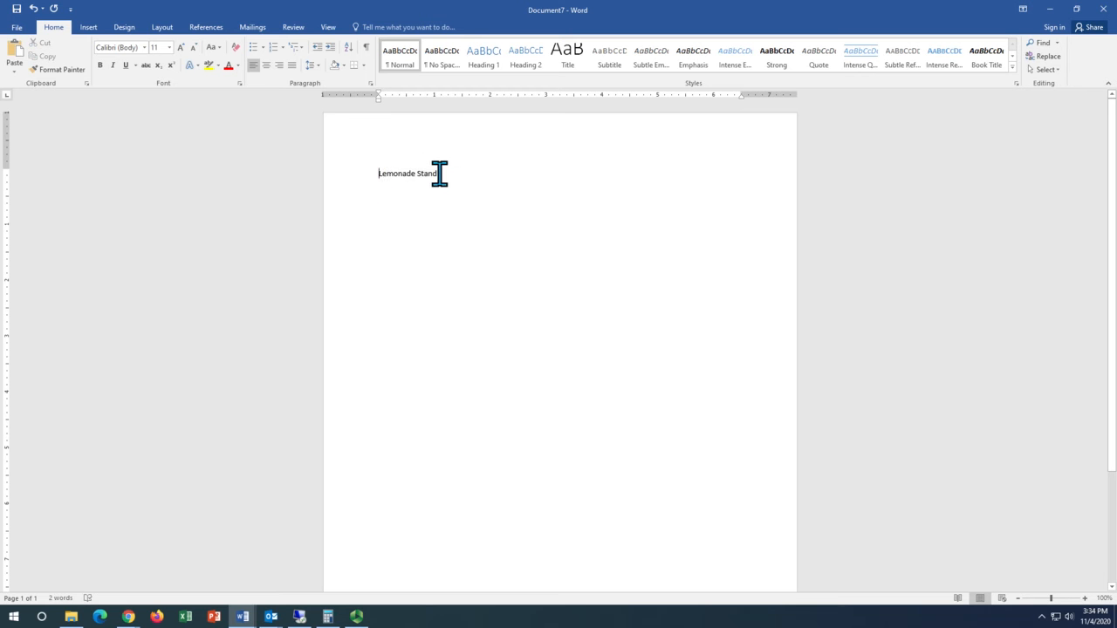
drag(447, 174, 378, 172)
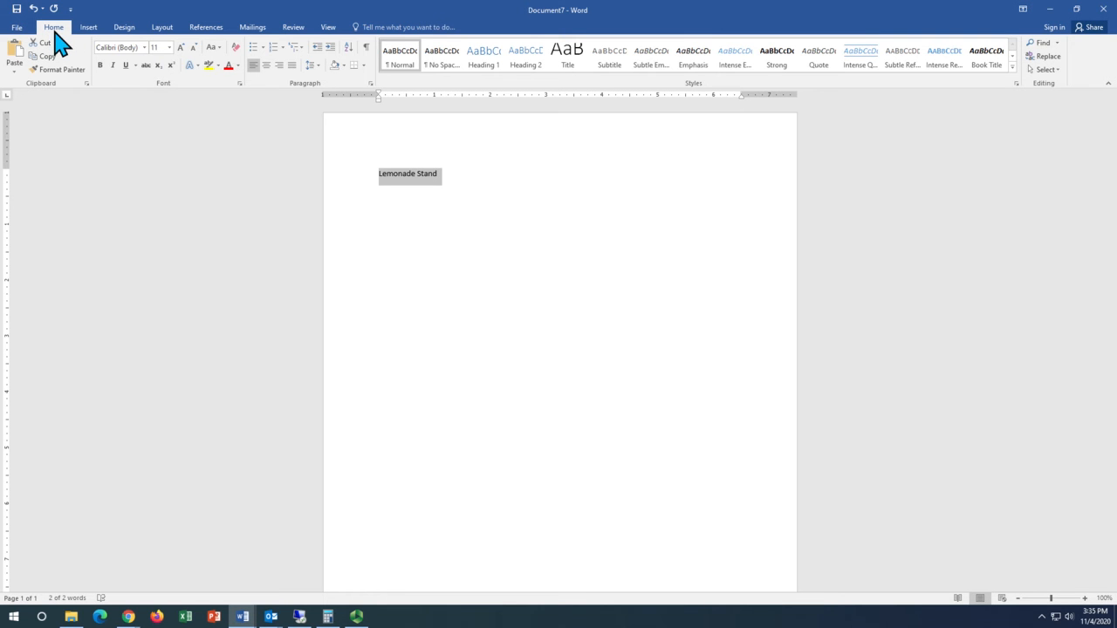
click(85, 27)
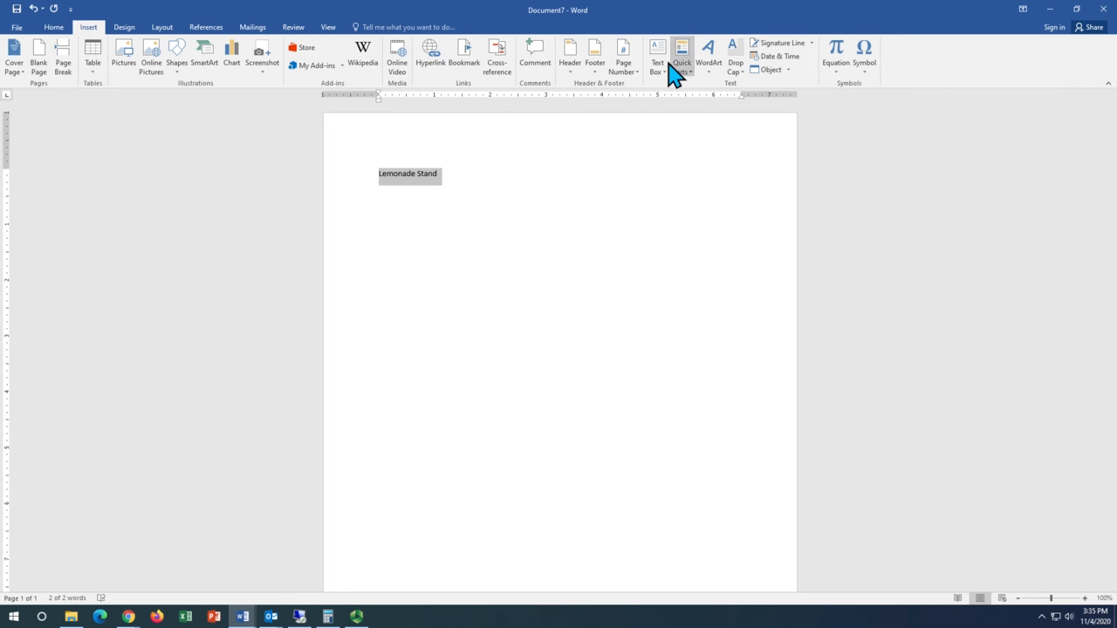
click(53, 27)
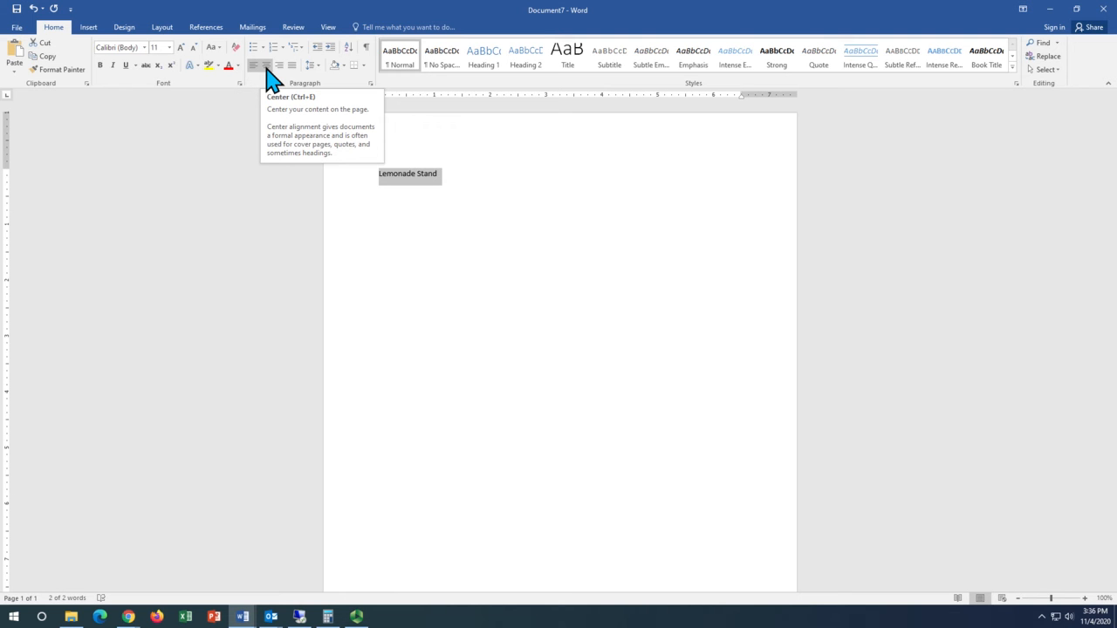
click(266, 76)
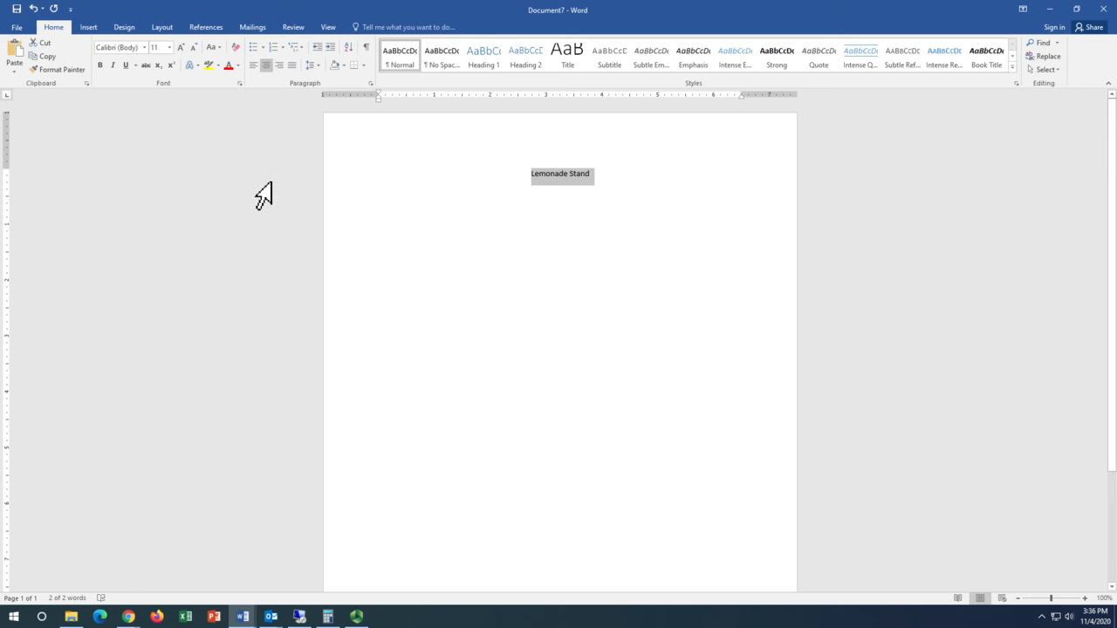
- Convert the selected title to WordArt using the black shadowed style that starts the gallery's third row
click(88, 27)
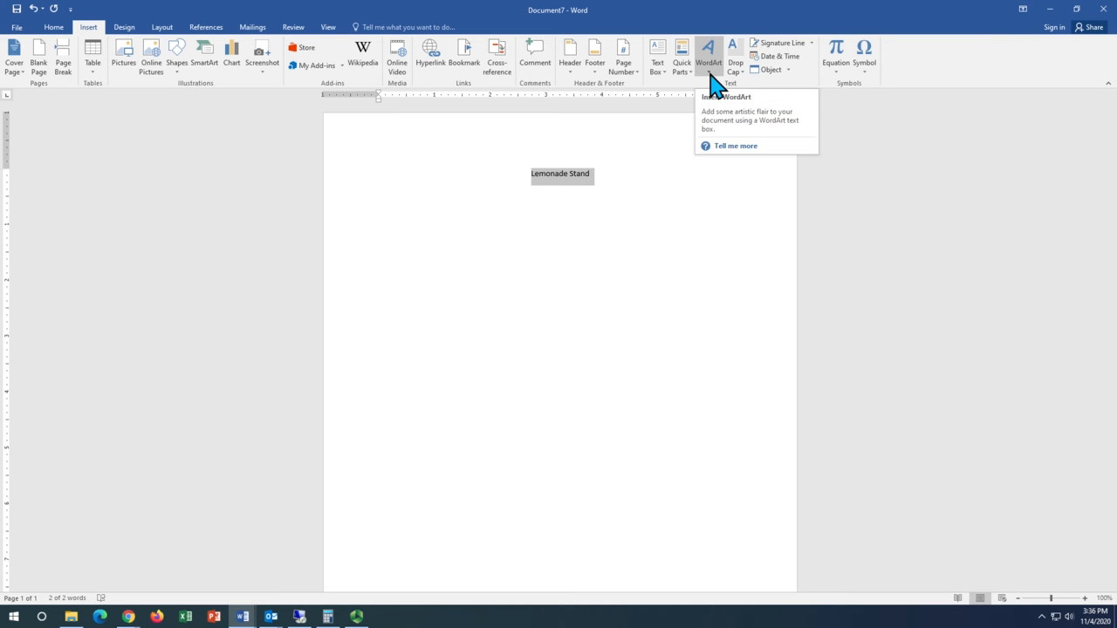
click(714, 83)
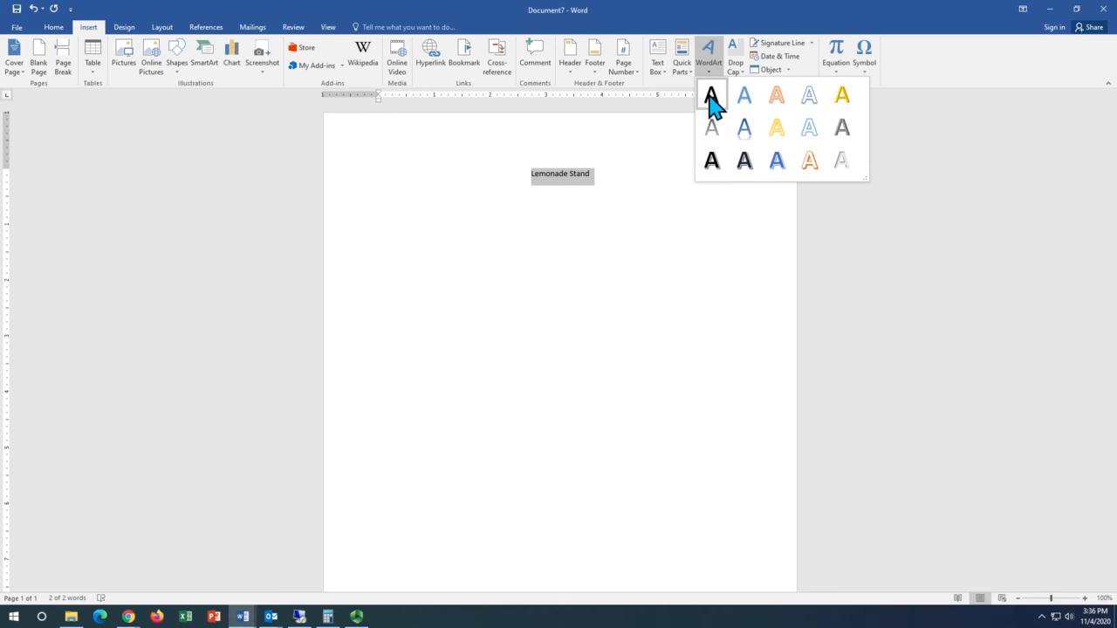
click(712, 161)
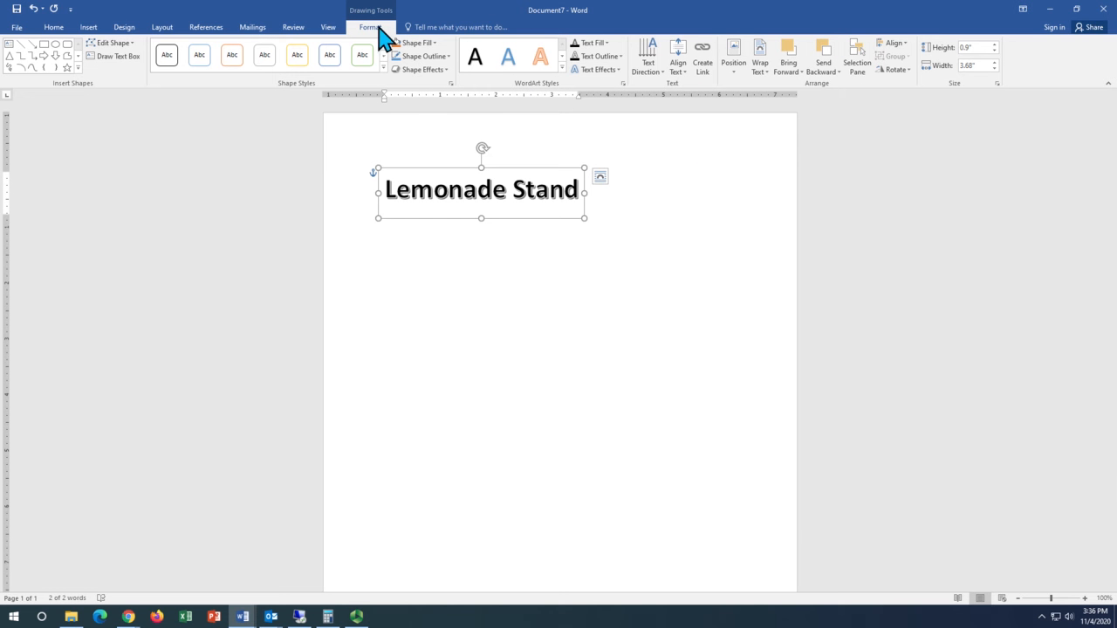
- Move the "Lemonade Stand" WordArt so it is horizontally centered near the top of the page
drag(505, 218, 536, 218)
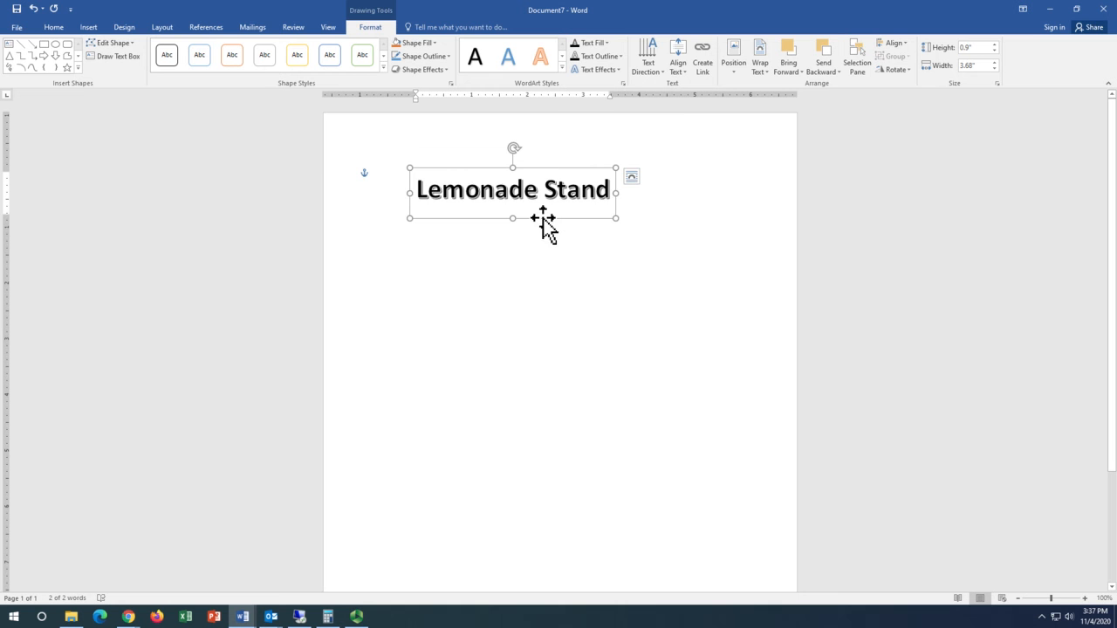
drag(542, 220, 580, 234)
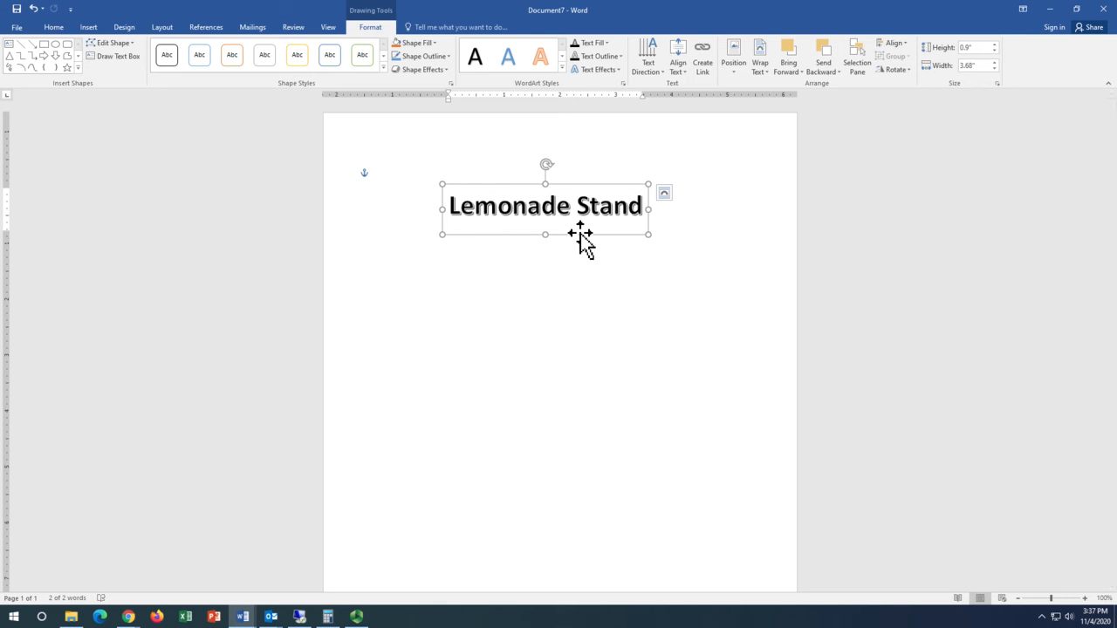
drag(580, 233, 613, 233)
mouse_move(595, 227)
mouse_down()
mouse_move(576, 227)
mouse_move(593, 220)
mouse_up()
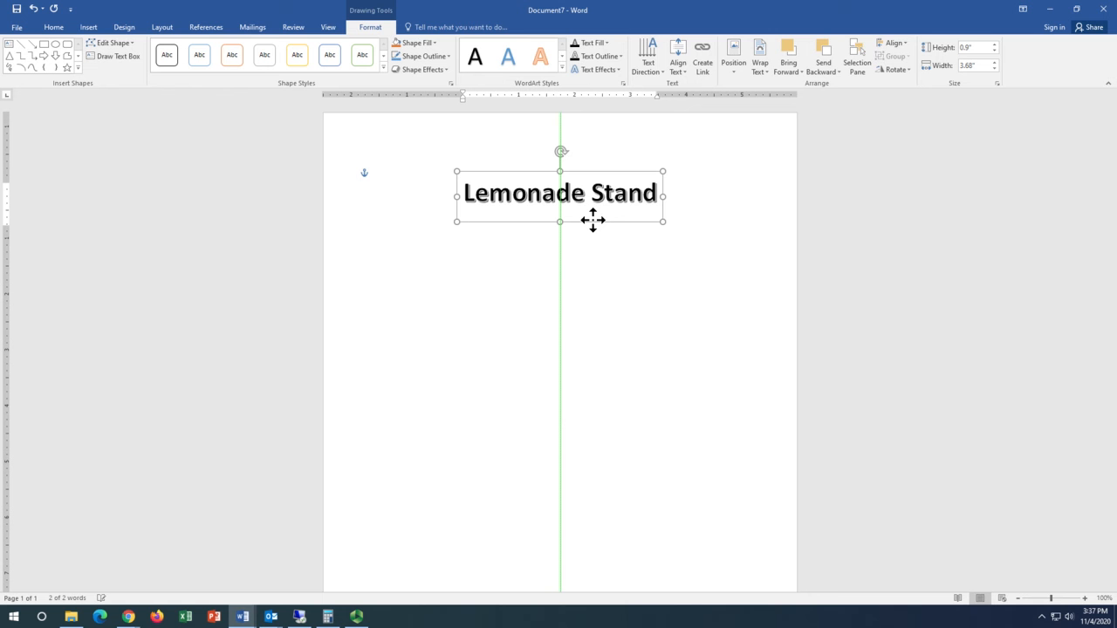
drag(593, 220, 592, 220)
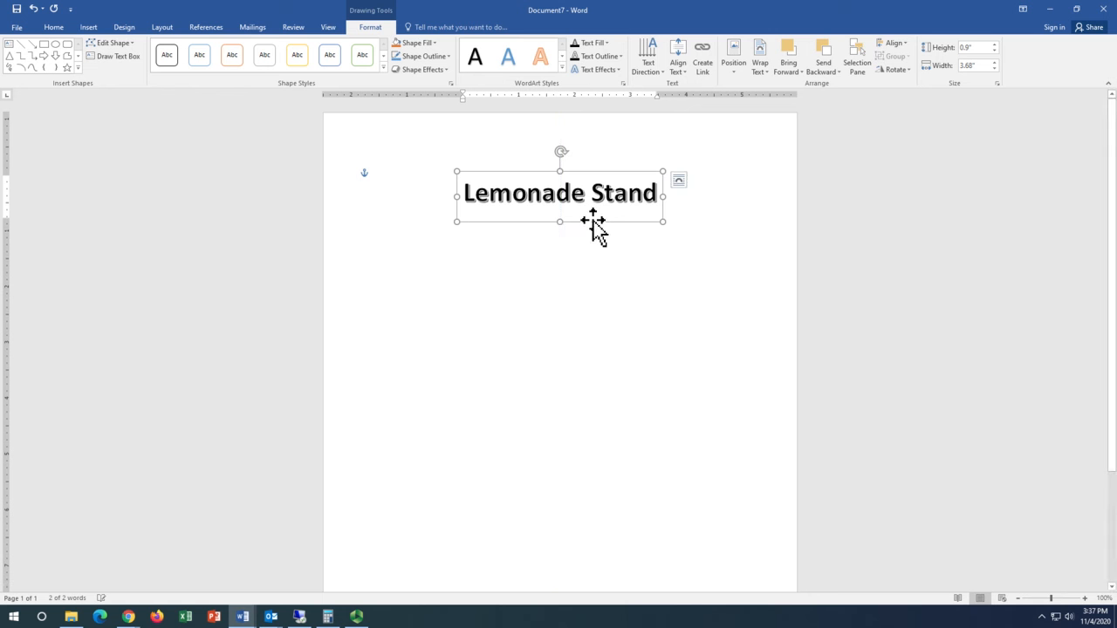
click(676, 282)
- Set the font size of the "Lemonade Stand" WordArt text to 48
click(659, 192)
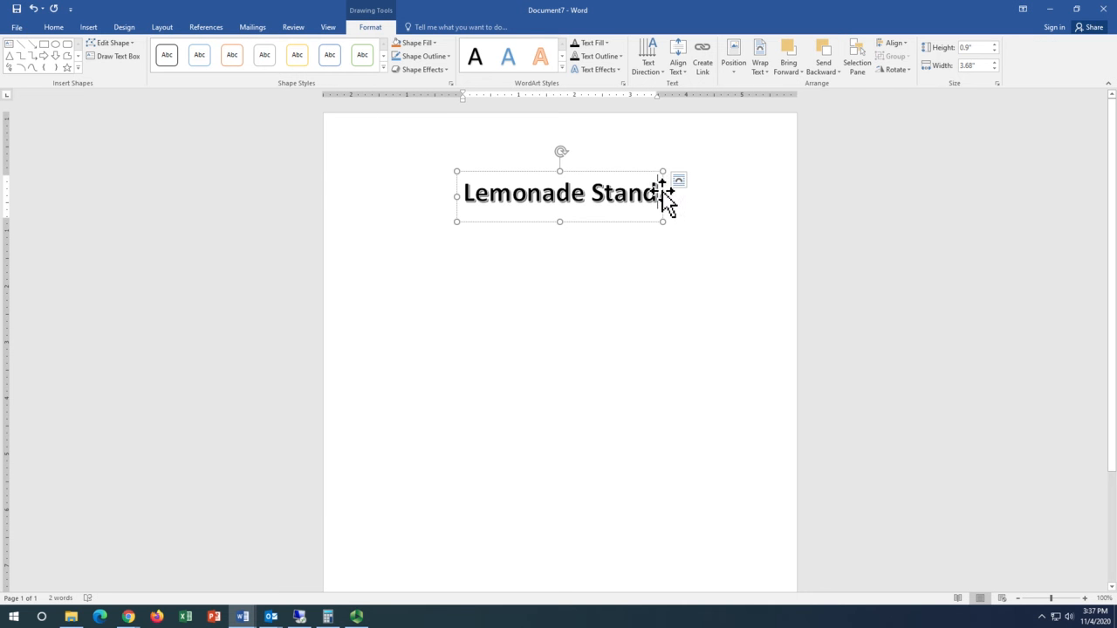
triple_click(656, 191)
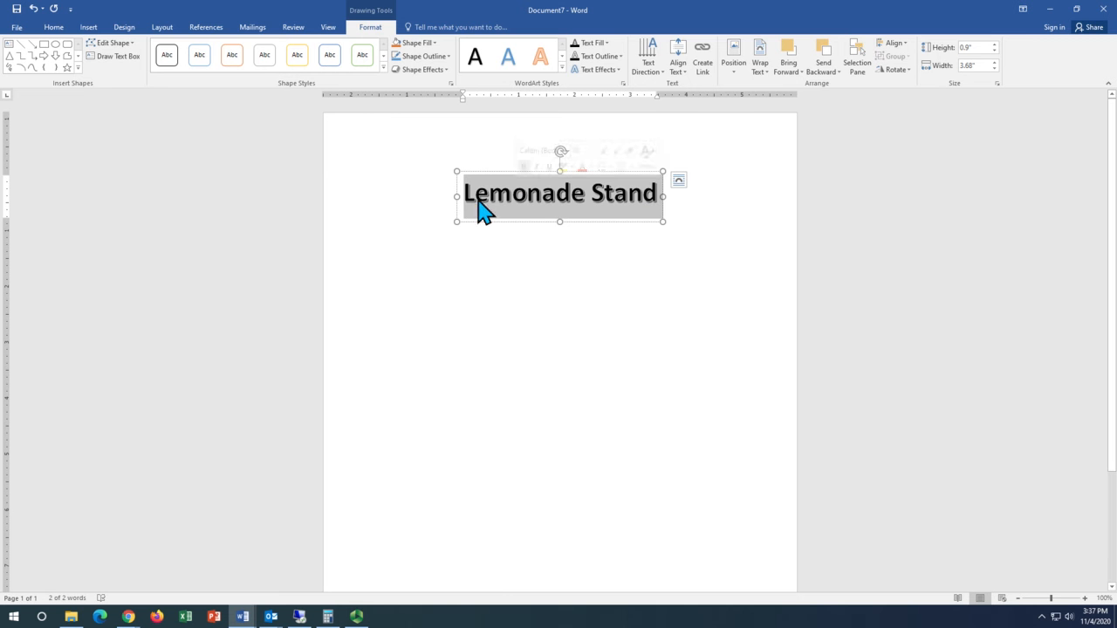
click(58, 28)
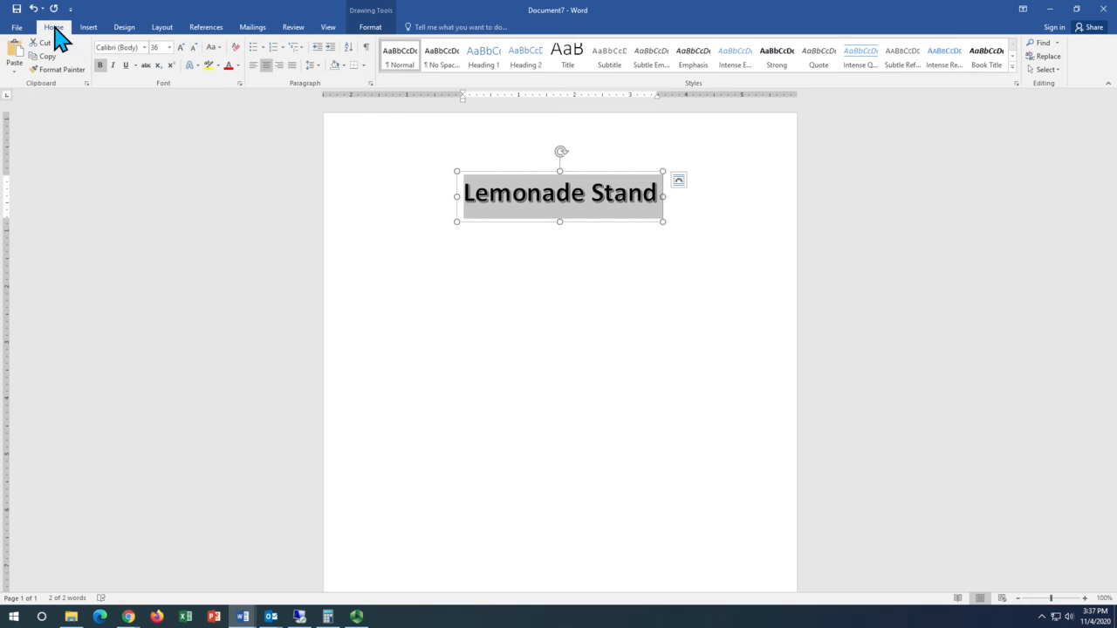
click(169, 48)
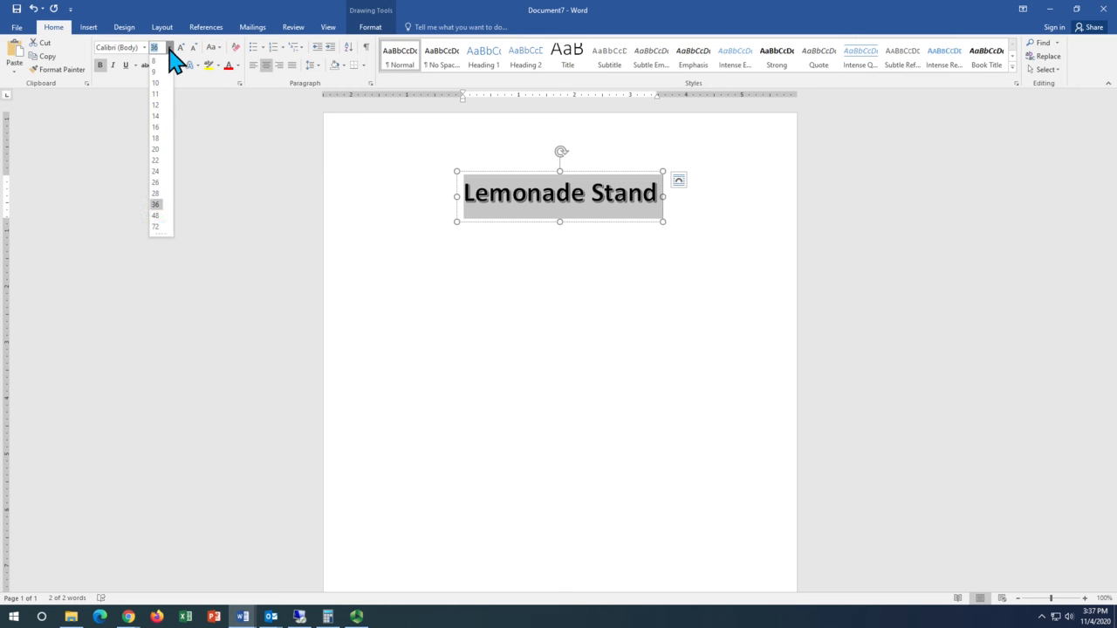
click(157, 216)
click(637, 322)
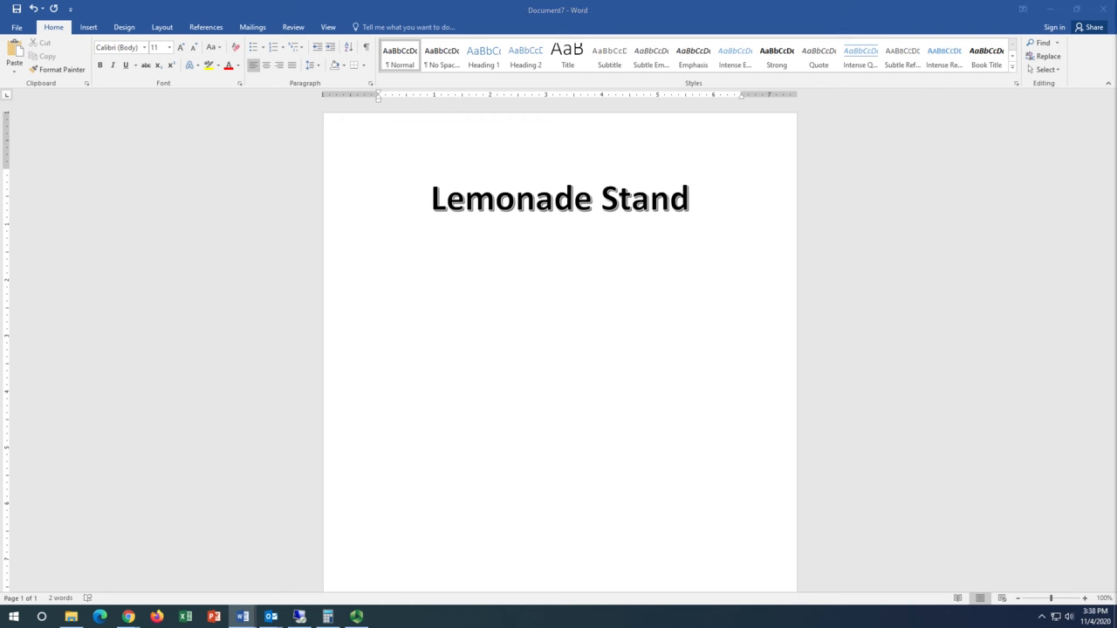
- Enter "Lemonade" as the first body line and a raspberry lemonade entry on the line after it
click(703, 202)
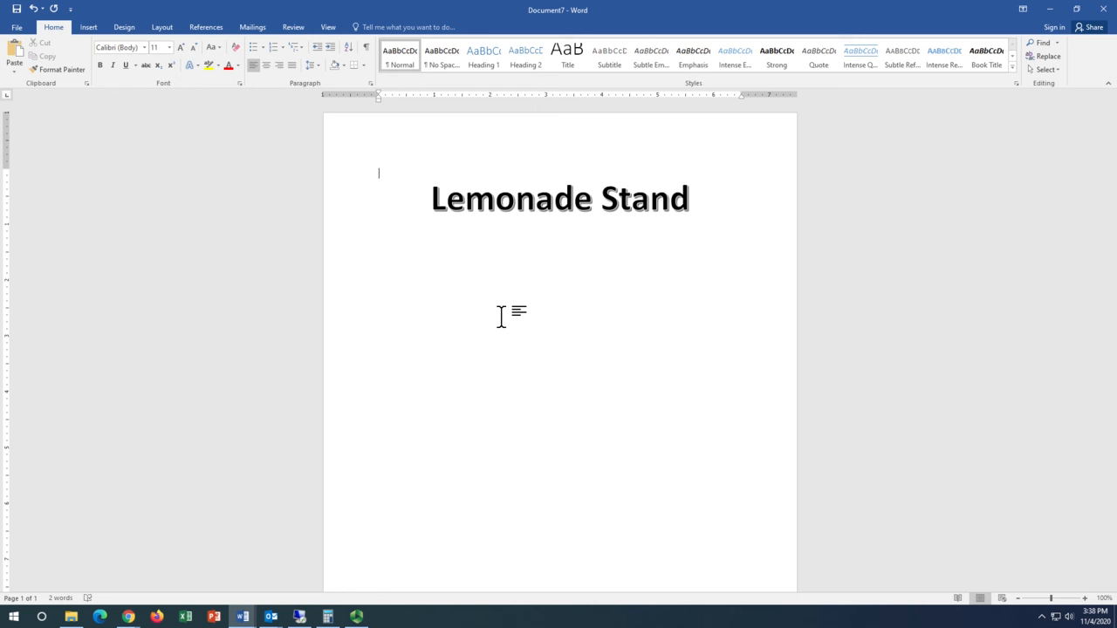
text(Lemona)
key(BackSpace)
key(BackSpace)
key(BackSpace)
text(onace)
key(BackSpace)
key(BackSpace)
text(deRaspberrylamonade)
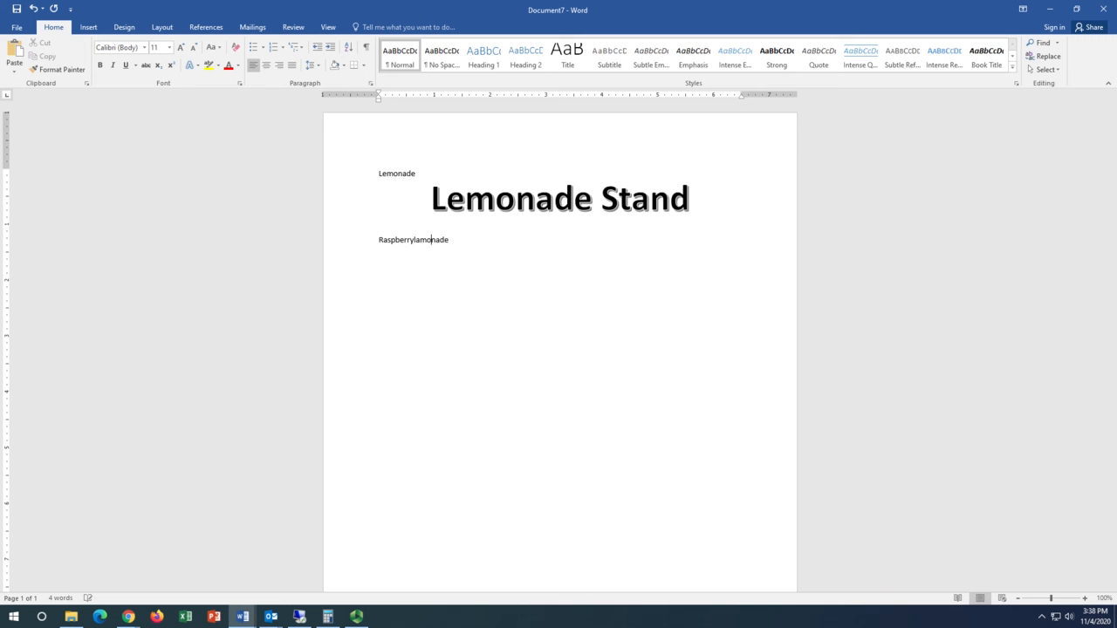
- Correct the second body line's spelling and spacing so it reads "Raspberry lemonade"
key(Left)
key(Left)
key(Left)
key(Left)
key(Left)
key(Left)
key(BackSpace)
text(e)
click(416, 239)
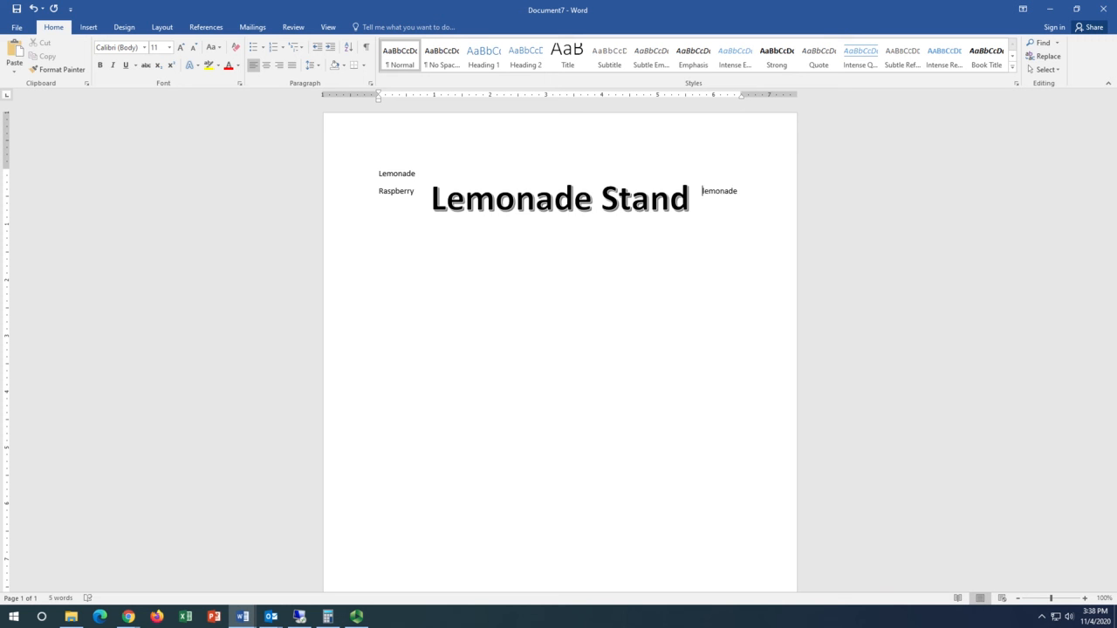
- Add a third body line with "Blueberry" and "lemonade" separated by a tab
click(378, 207)
text(BLueb)
key(BackSpace)
key(BackSpace)
key(BackSpace)
key(BackSpace)
text(lueberry)
key(Tab)
text(lemonade)
- Add a fourth body line with "Strawberry" and "lemonad" separated by a tab, and end the line
text(Strawberry)
key(Tab)
text(lemonad)
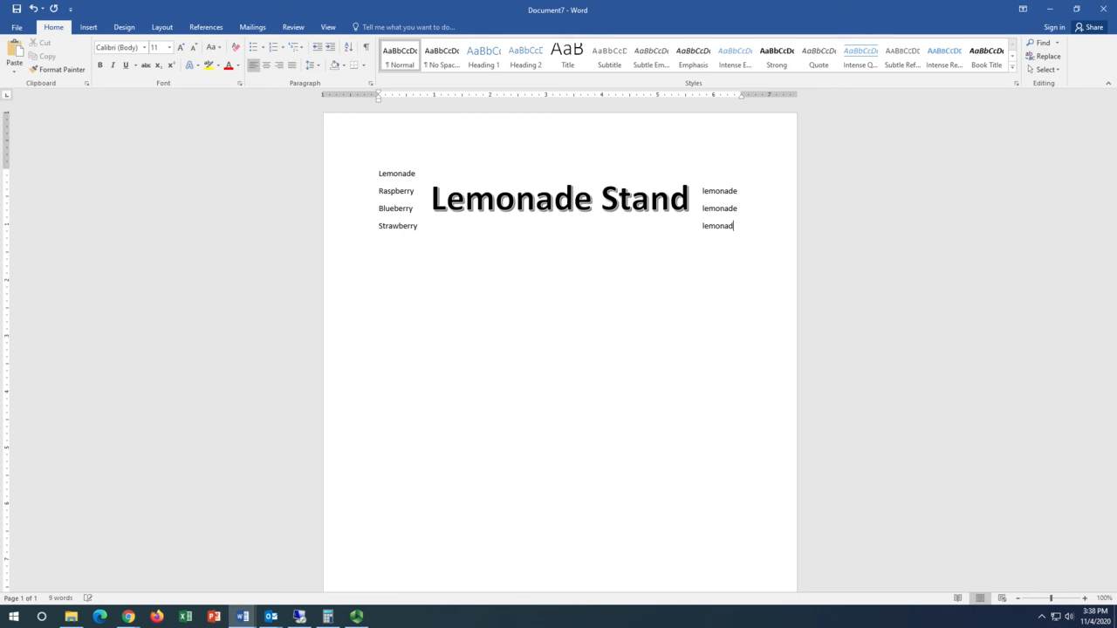
key(Return)
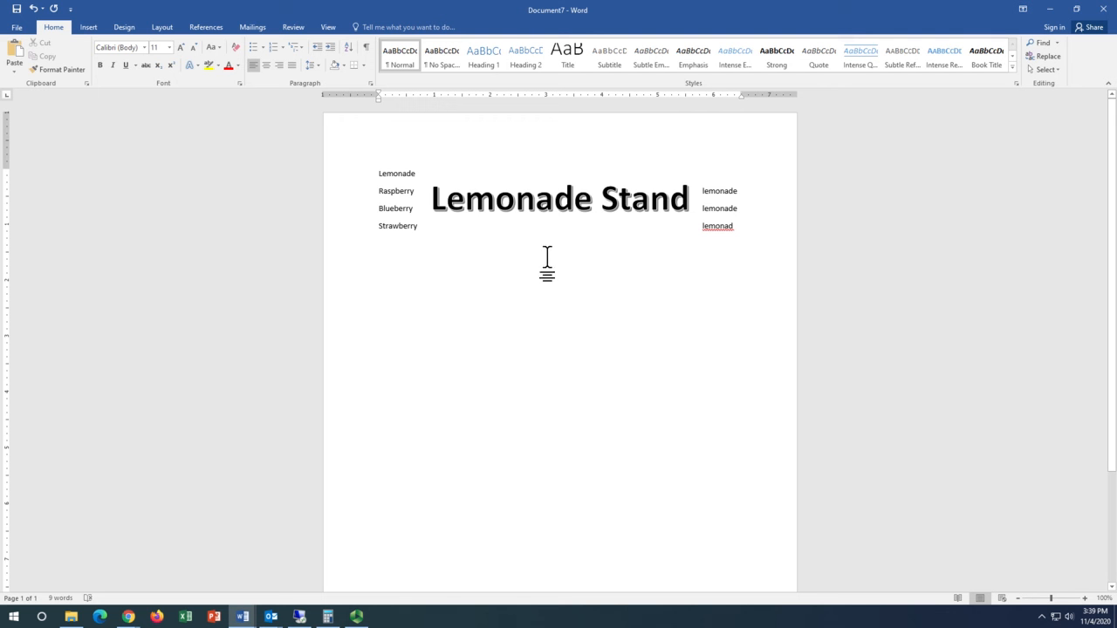
- Set the "Lemonade Stand" WordArt's layout to In Line with Text
click(552, 203)
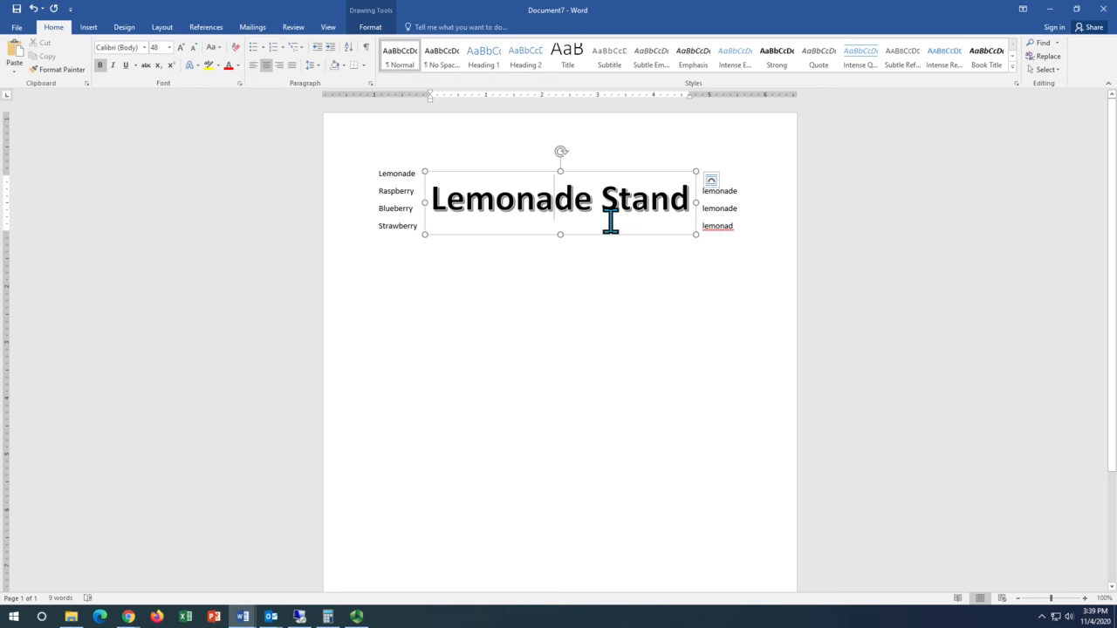
click(711, 181)
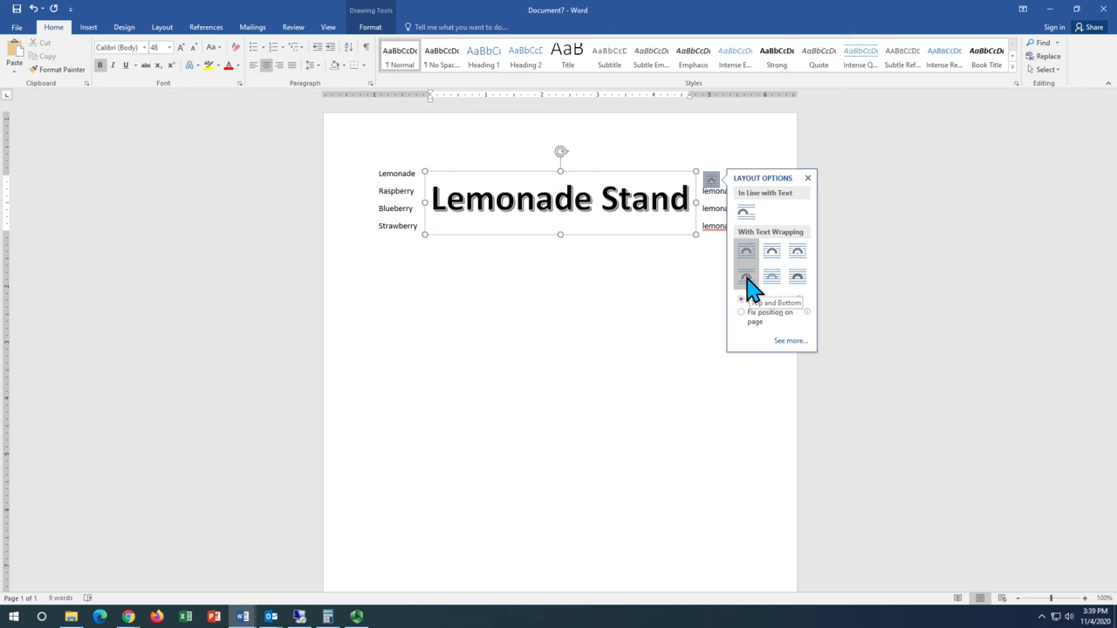
click(746, 219)
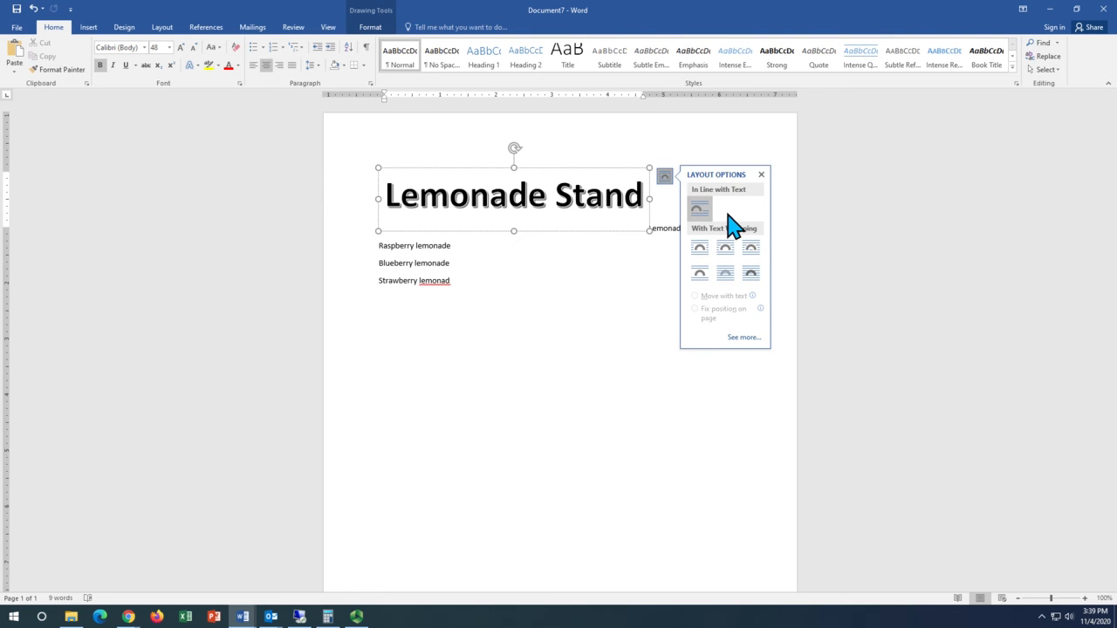
click(595, 354)
- Move "Lemonade" onto its own line below the title and add "Yellow" in front of it
click(648, 229)
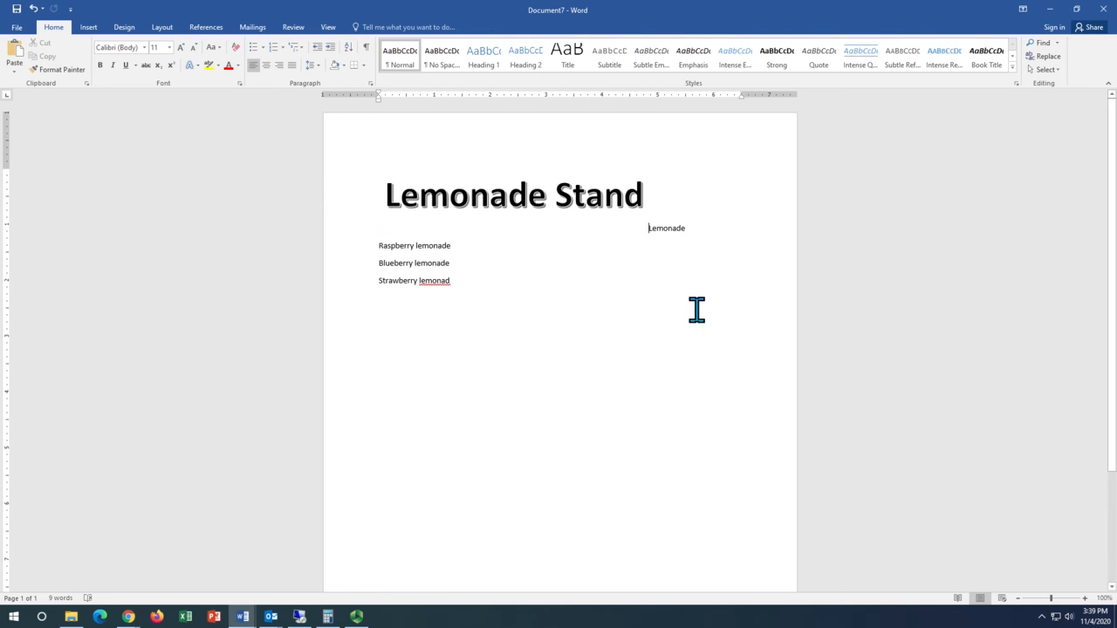
key(Return)
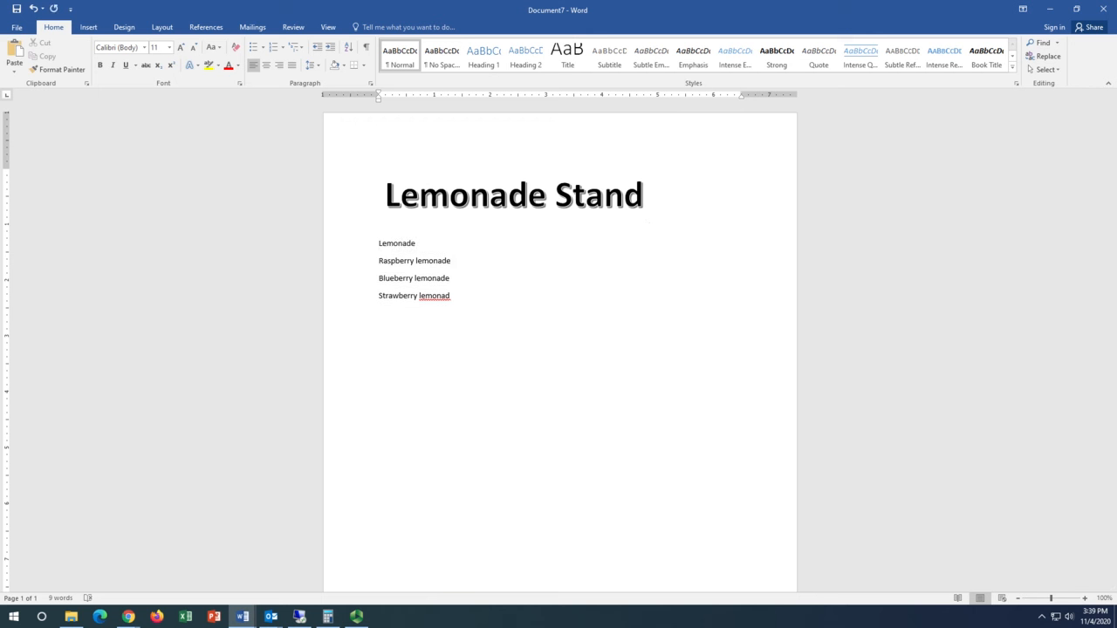
text(Yellow)
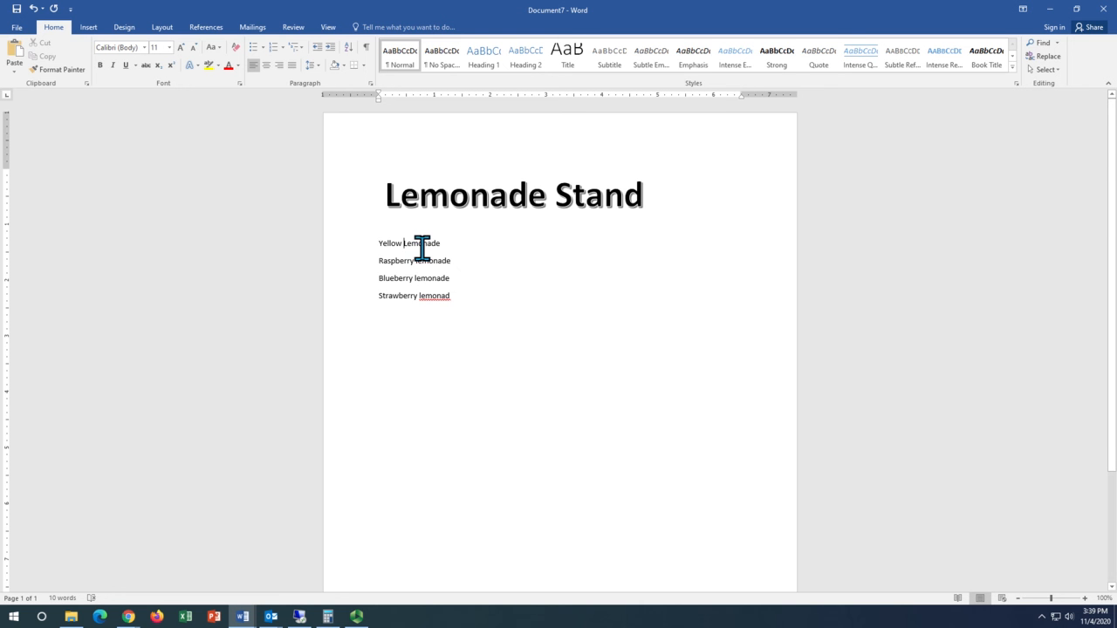
- Try to move the in-line "Lemonade Stand" WordArt toward the center of the page
click(387, 192)
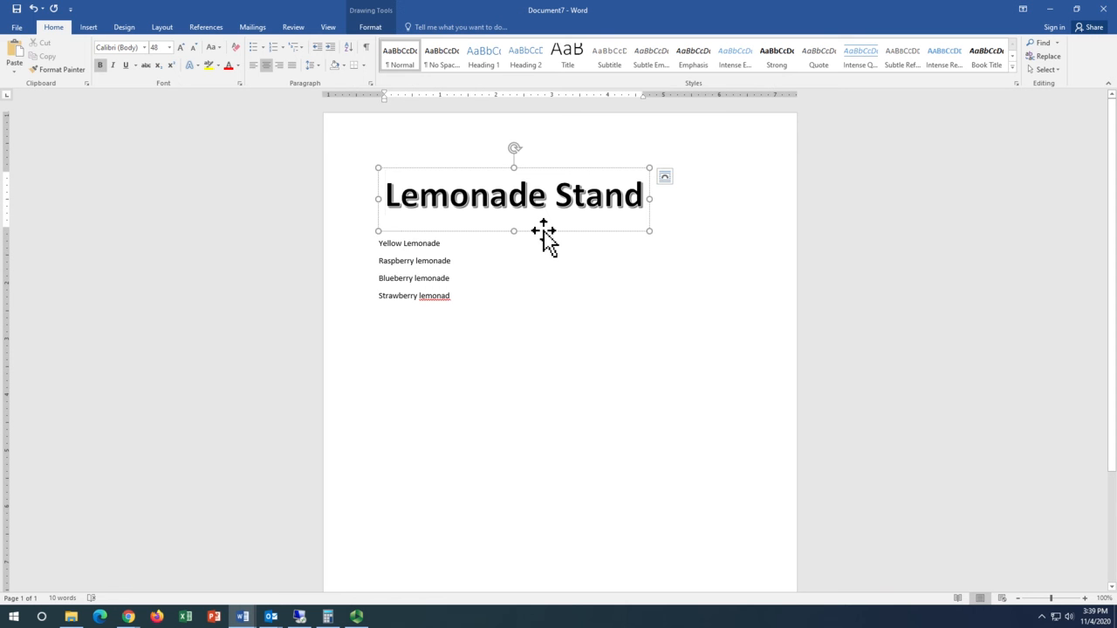
click(543, 231)
click(558, 244)
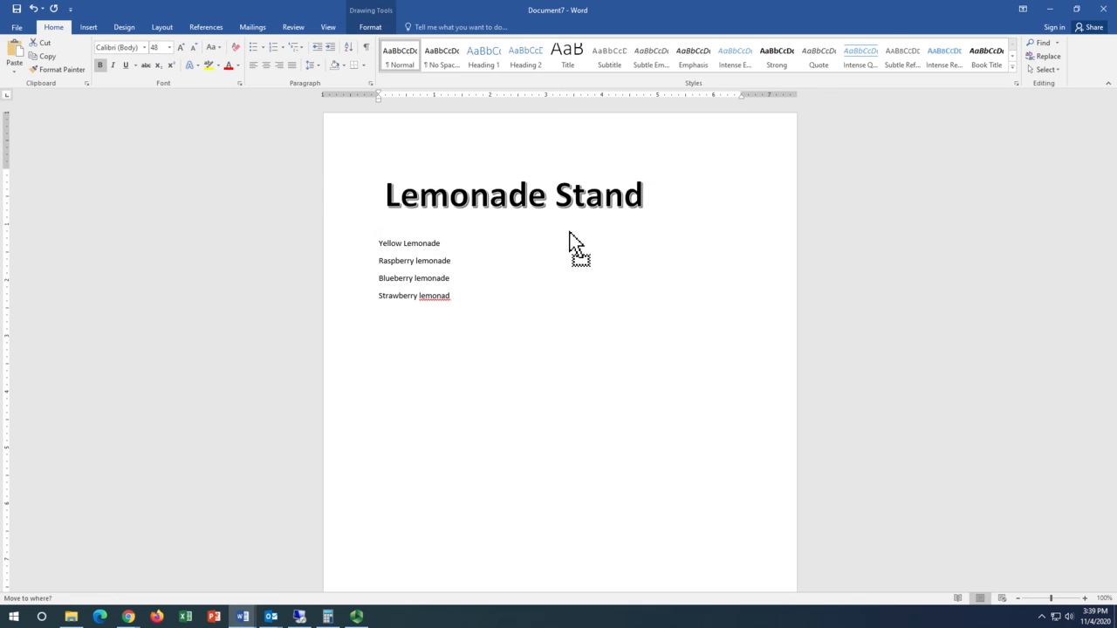
click(563, 217)
click(620, 250)
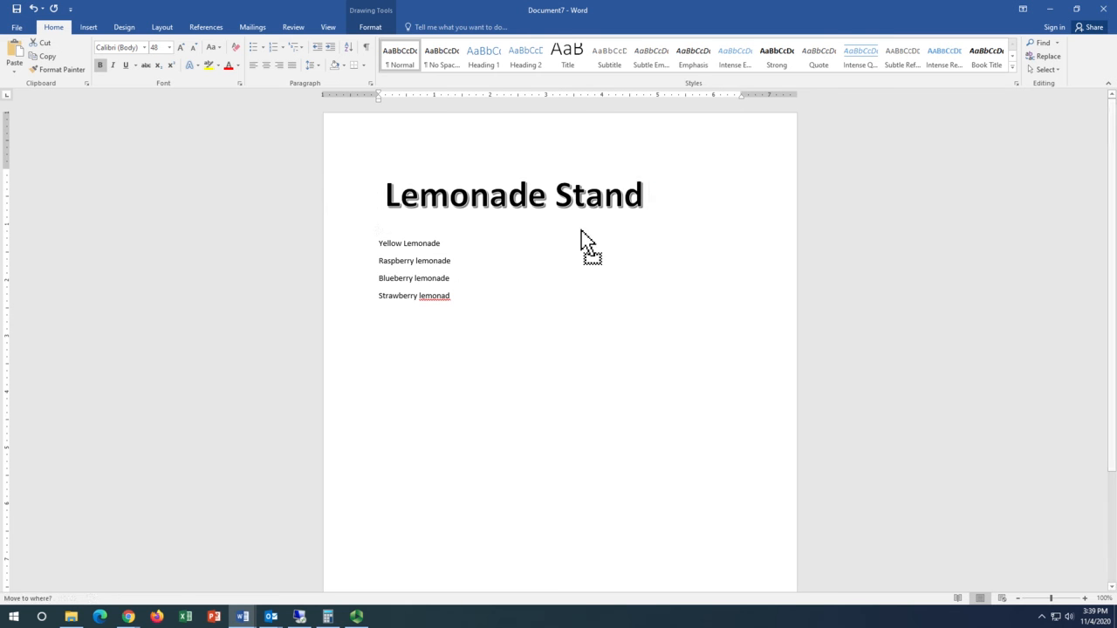
click(541, 213)
click(561, 240)
click(625, 219)
- Set the WordArt title's text wrapping to Behind Text and center it horizontally at the head of the page
click(665, 176)
click(756, 274)
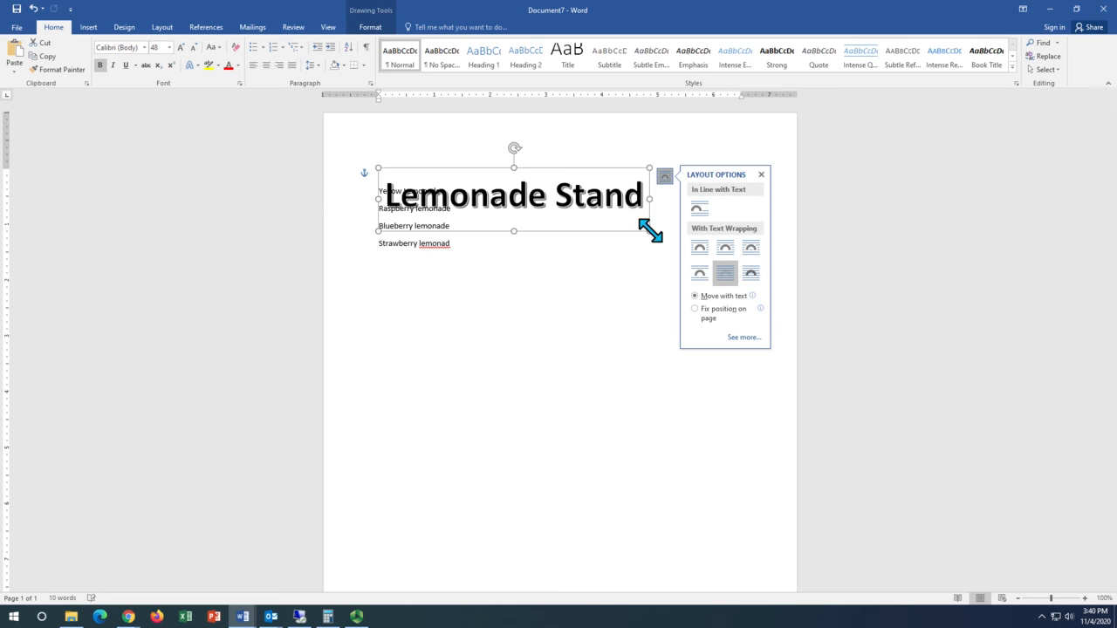
drag(585, 237, 631, 225)
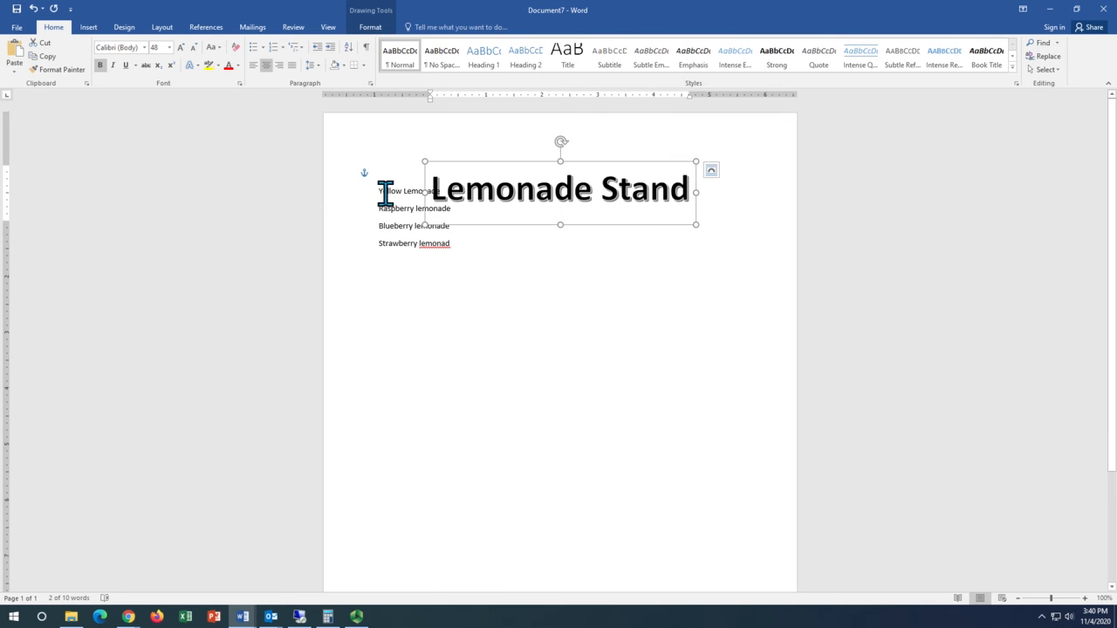
- Insert three line breaks before "Yellow Lemonade" to place the flavor list below the title, and remove the stray "3"
click(384, 193)
text(3)
key(Return)
key(Return)
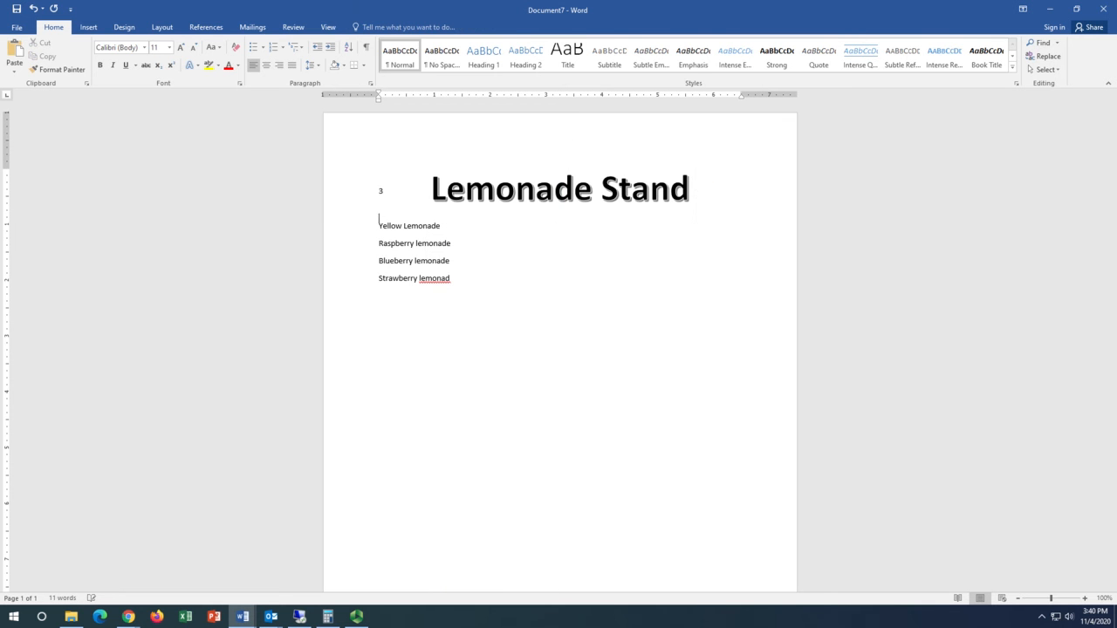
key(Return)
click(392, 194)
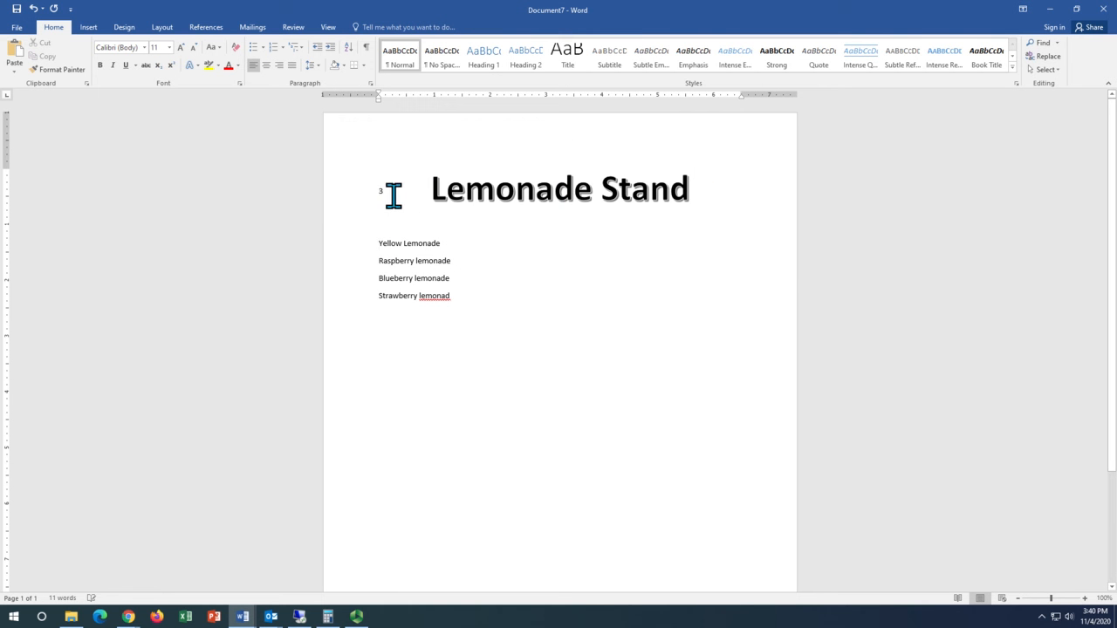
key(BackSpace)
- Make the four lemonade flavor lines bold and format them as a bulleted list
drag(461, 301, 393, 250)
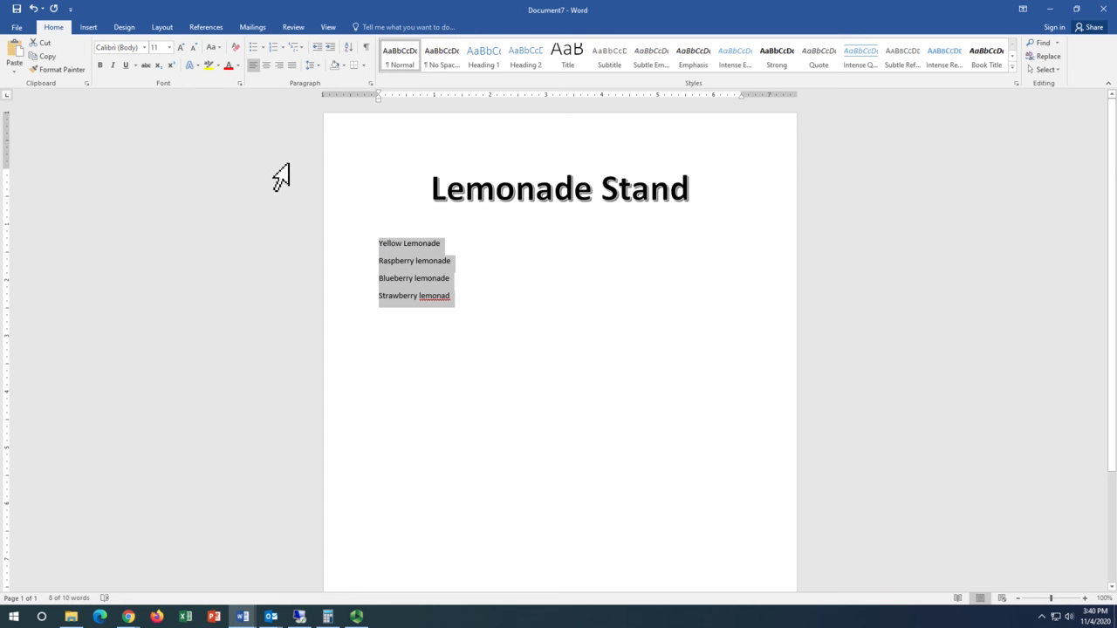
click(100, 66)
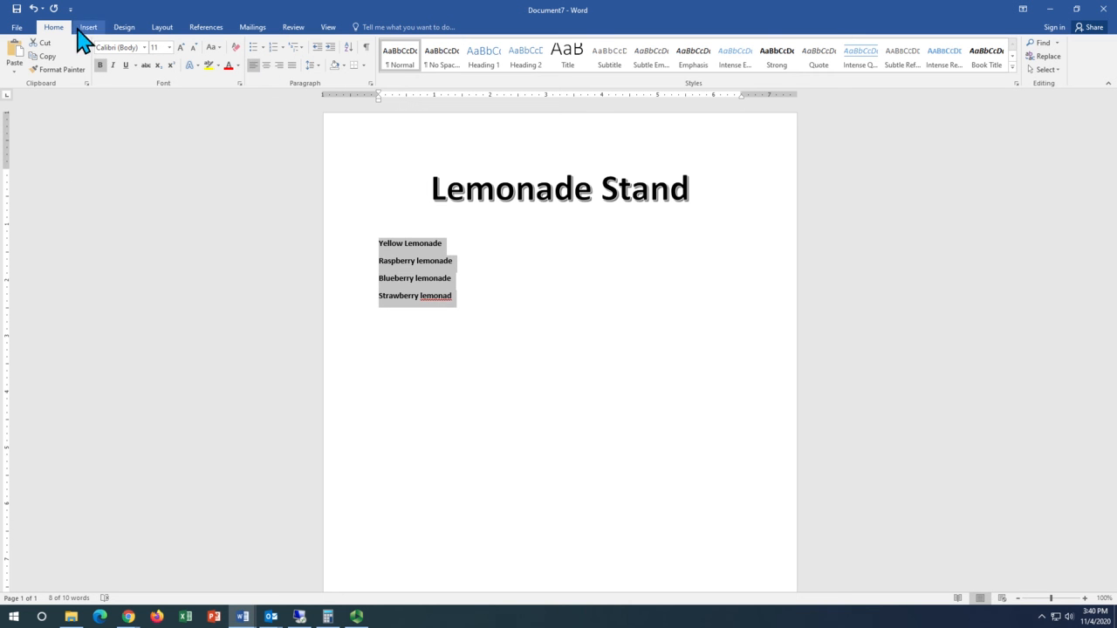
click(253, 50)
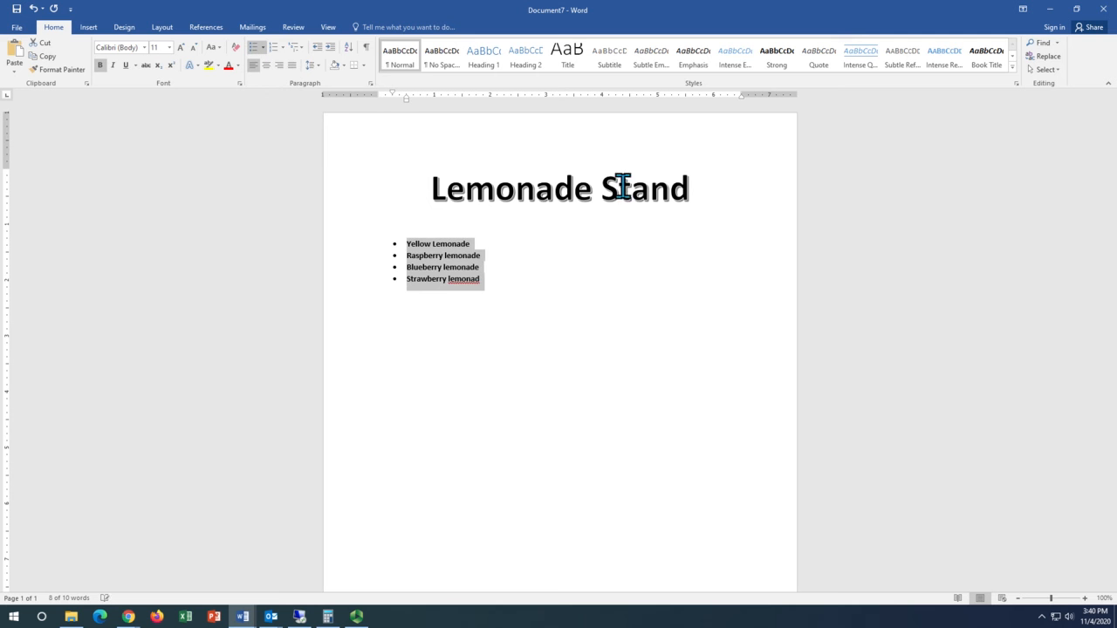
click(501, 294)
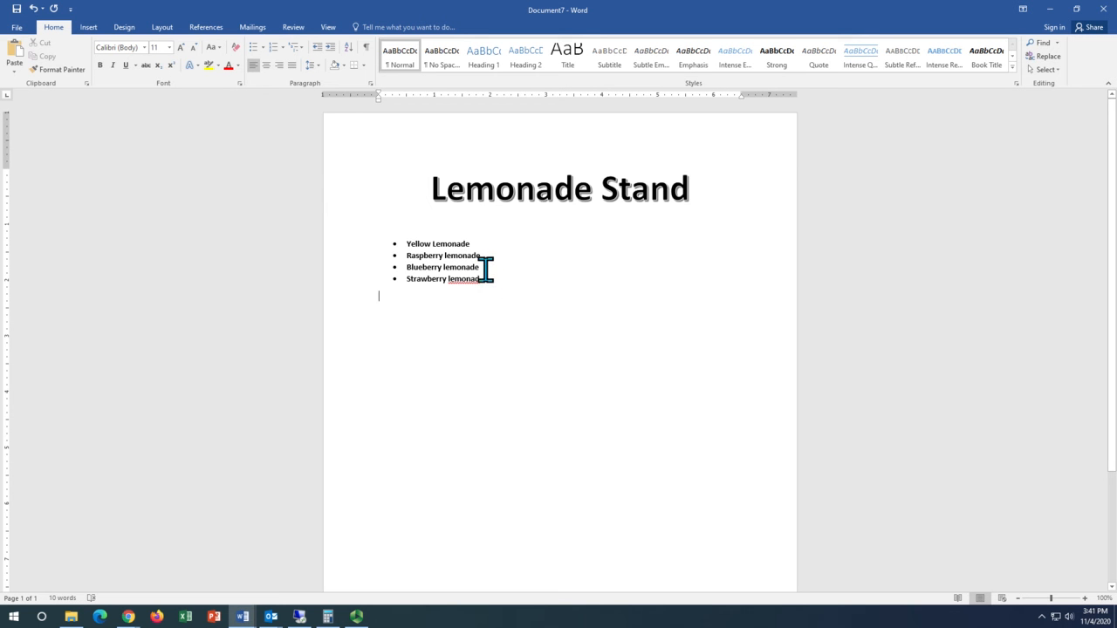
- Set the font size of the four bulleted lemonade flavors to 24
drag(488, 279, 409, 243)
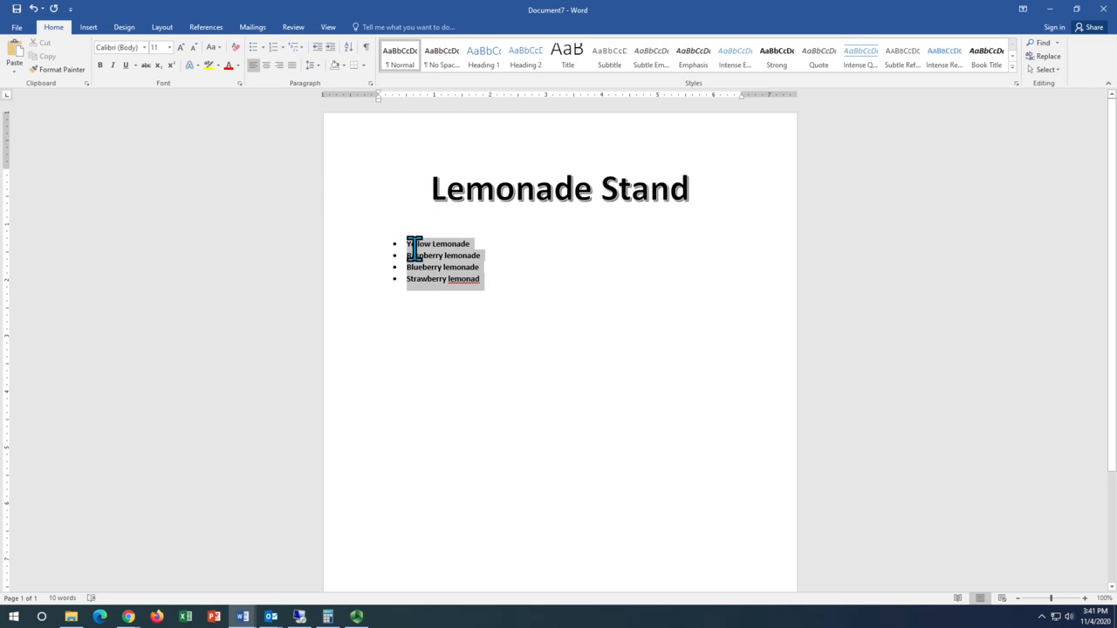
click(169, 47)
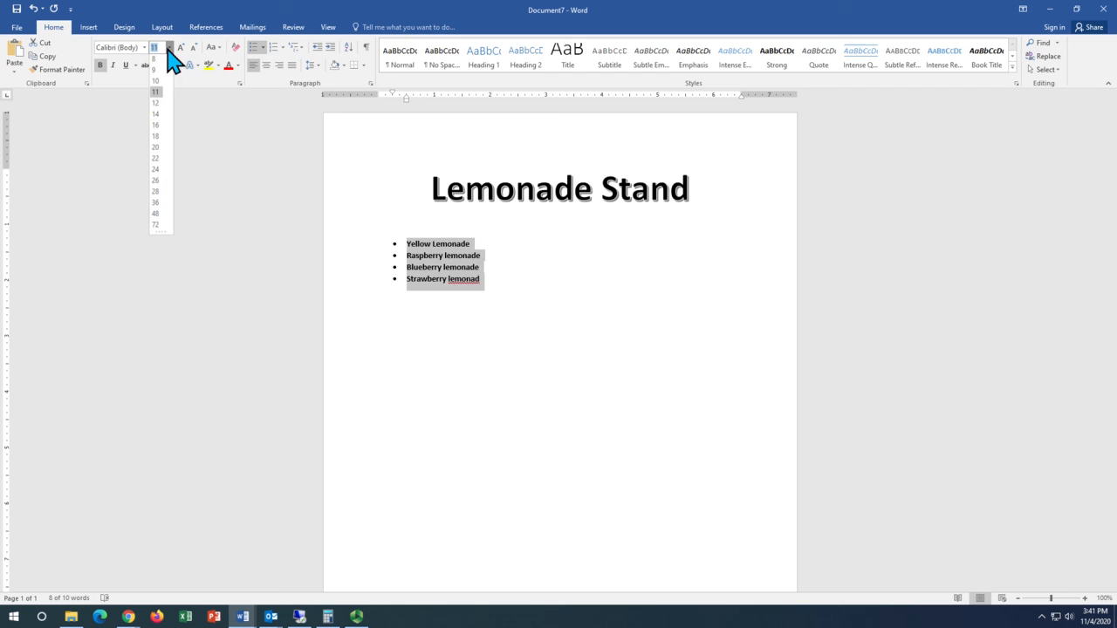
click(157, 172)
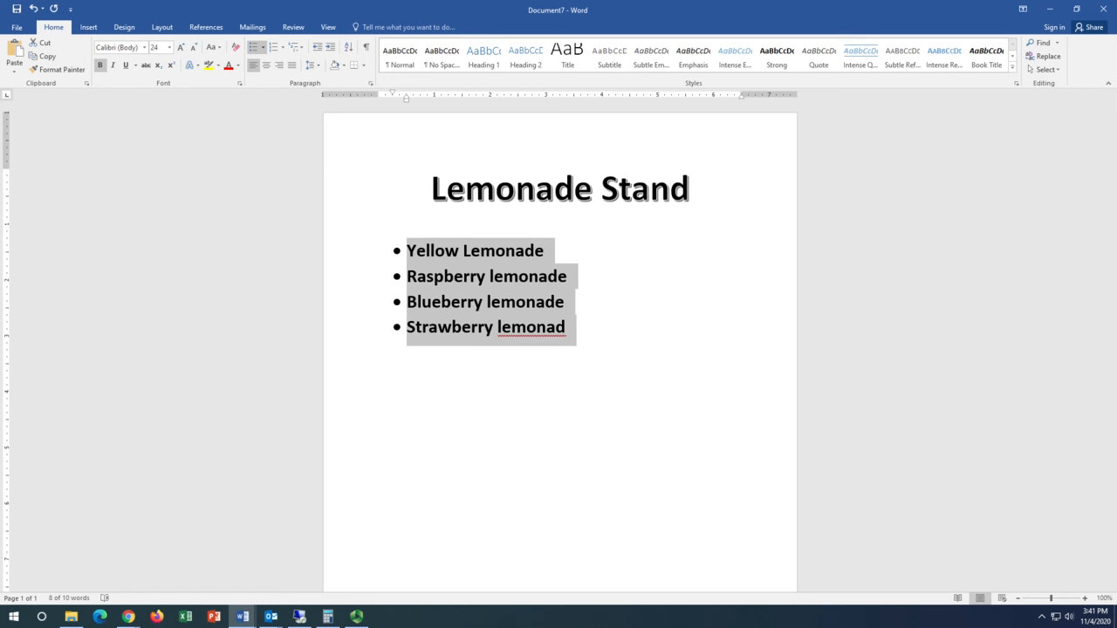
key(alt+Tab)
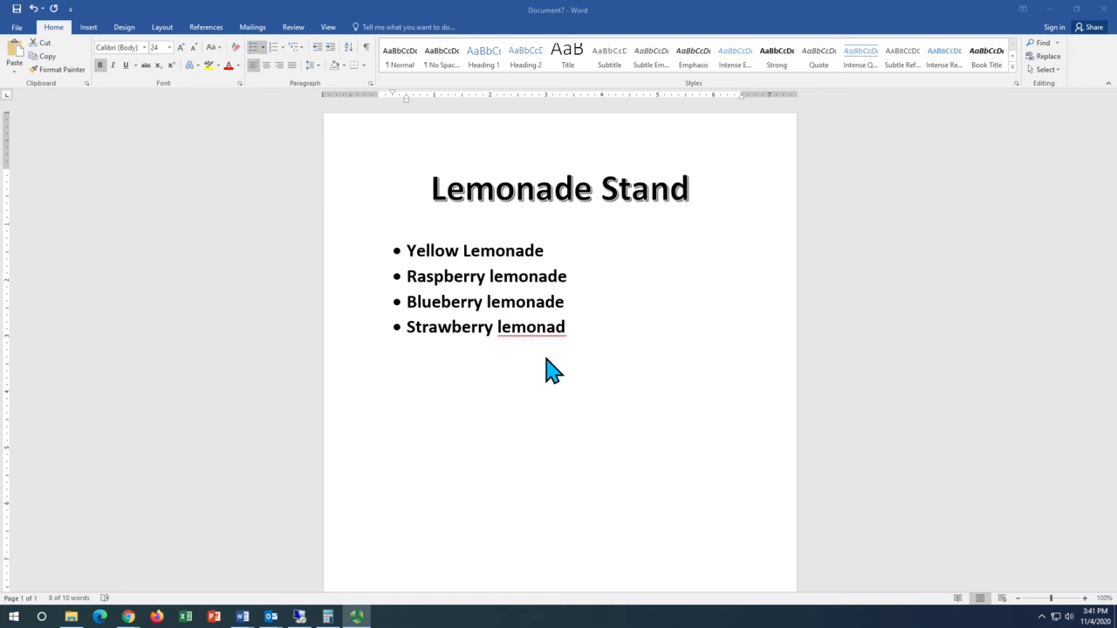
key(alt+Tab)
- End the bulleted list after the strawberry entry, leave a blank line, and enter the heading "Hours of Operation"
click(663, 421)
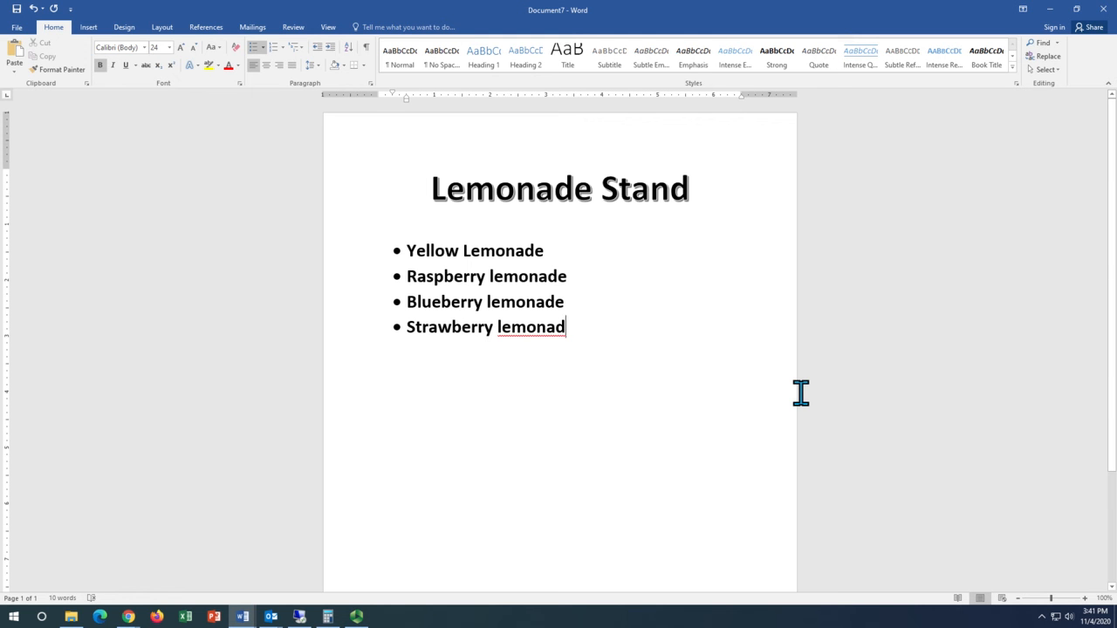
key(Return)
key(Return)
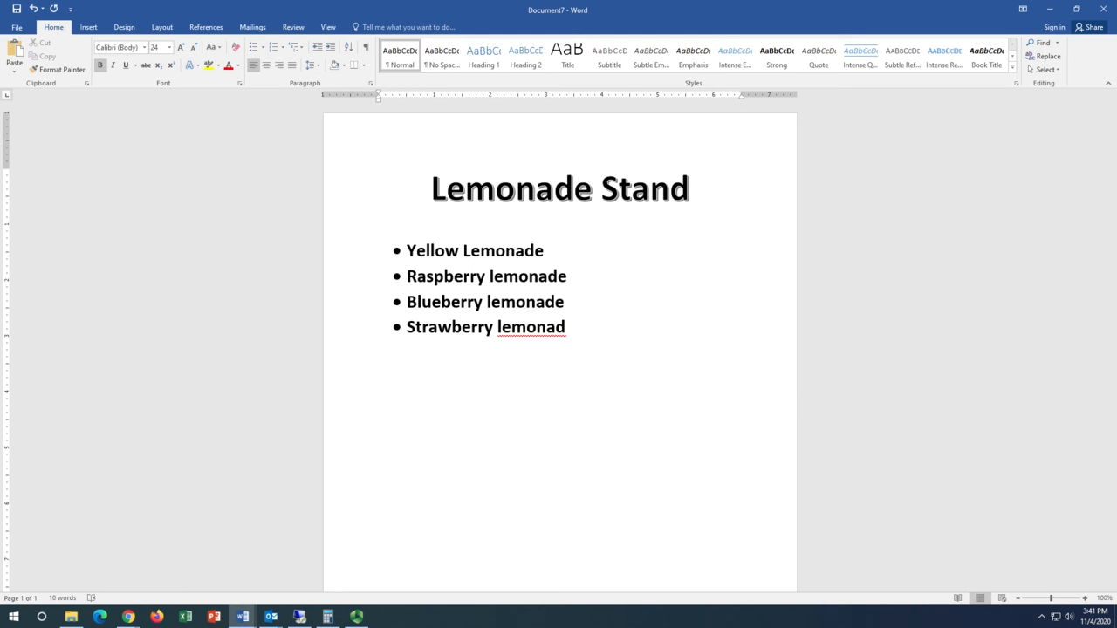
key(Return)
text(Hours of Operation)
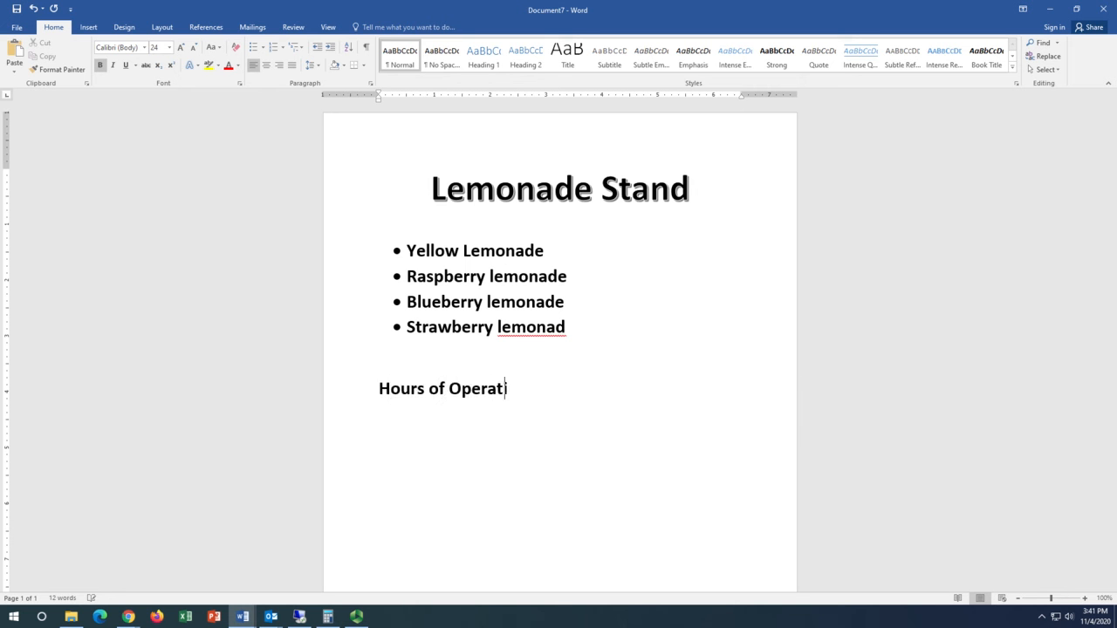
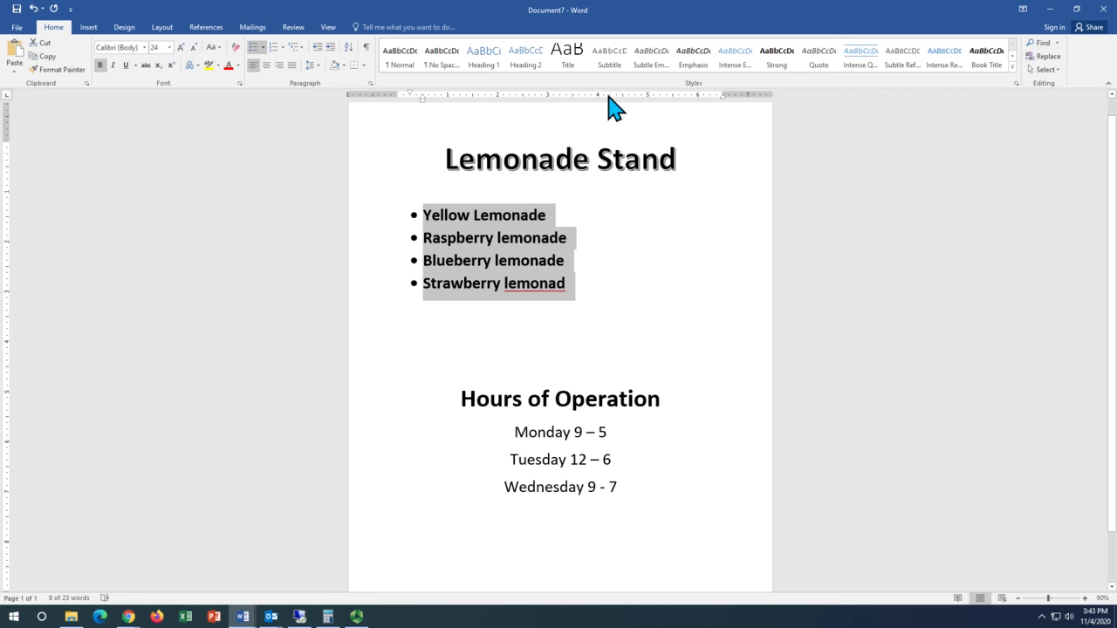
- Define a picture bullet for the flavor list from a Bing image search for "lemonade", using the strawless glass drawing with ice cubes
click(264, 48)
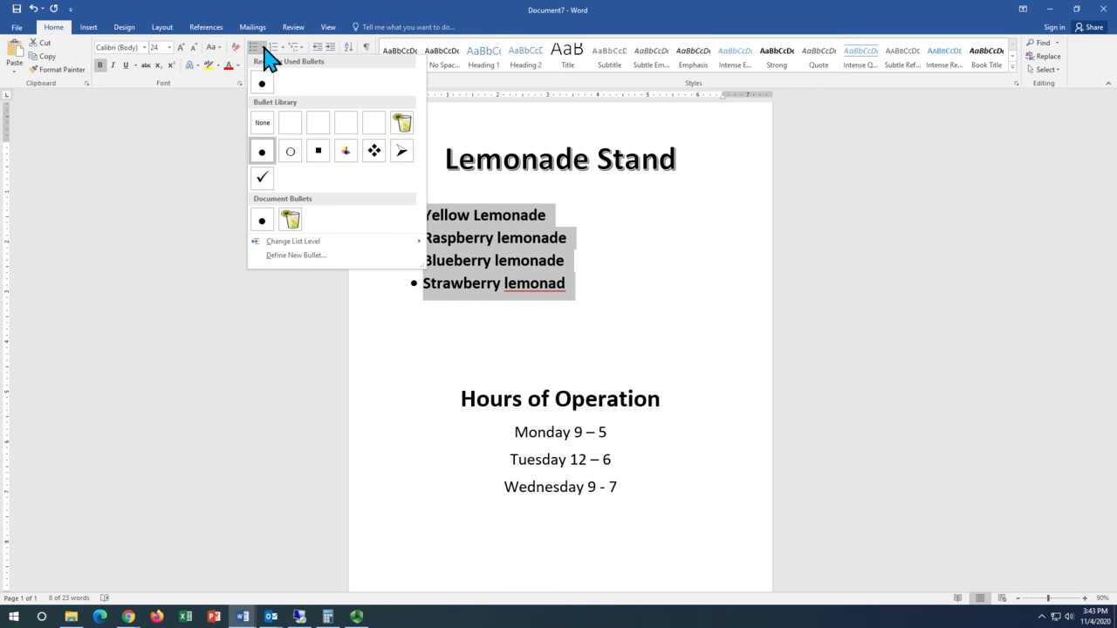
click(297, 255)
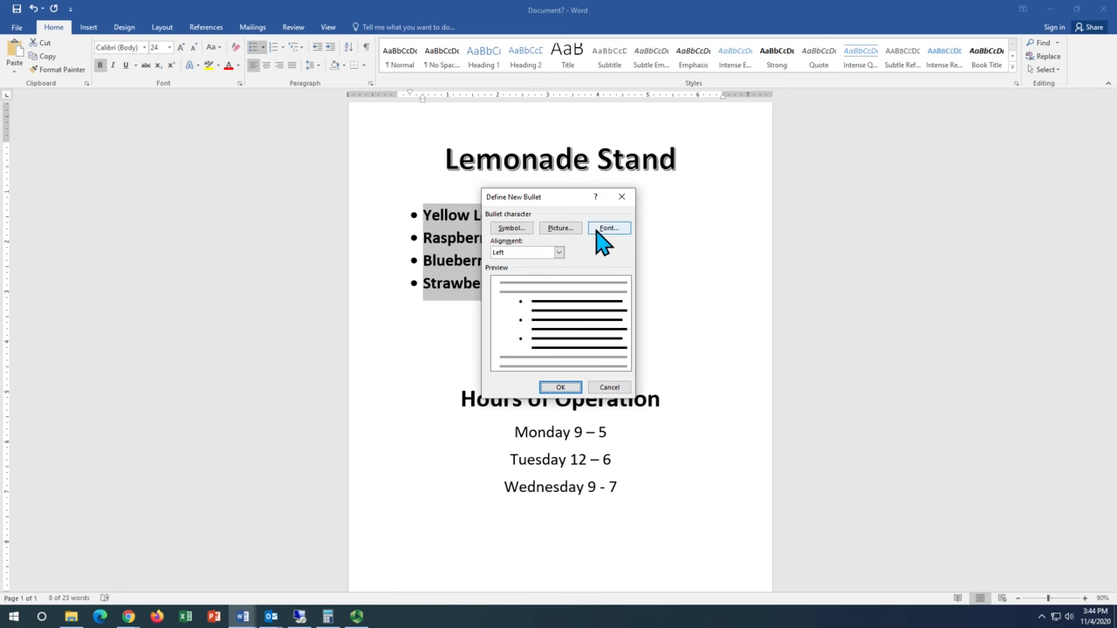
click(562, 231)
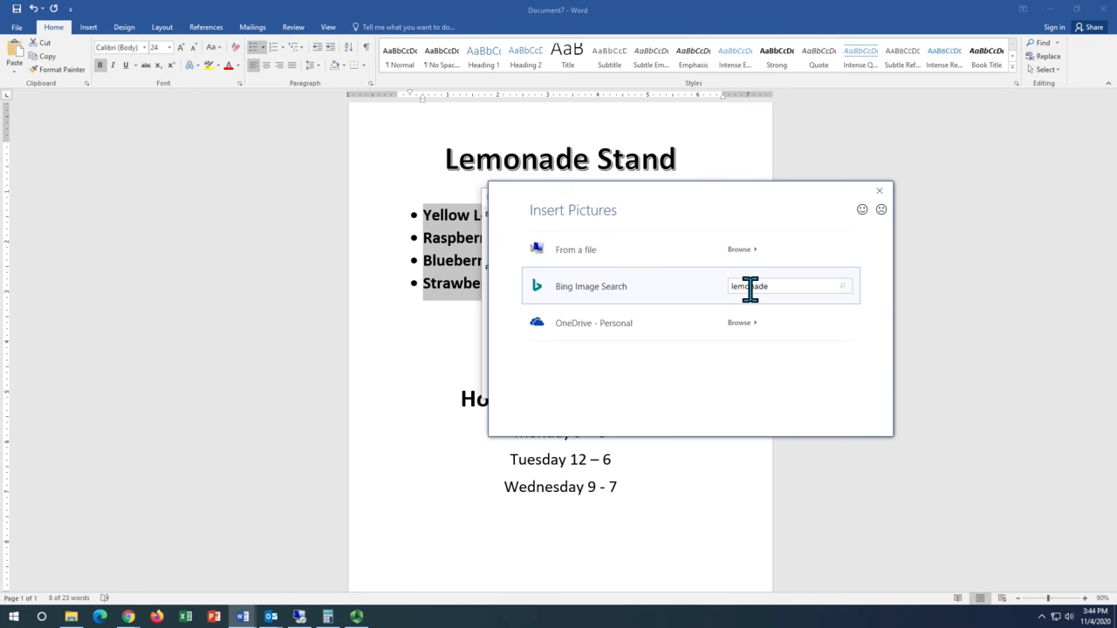
key(Return)
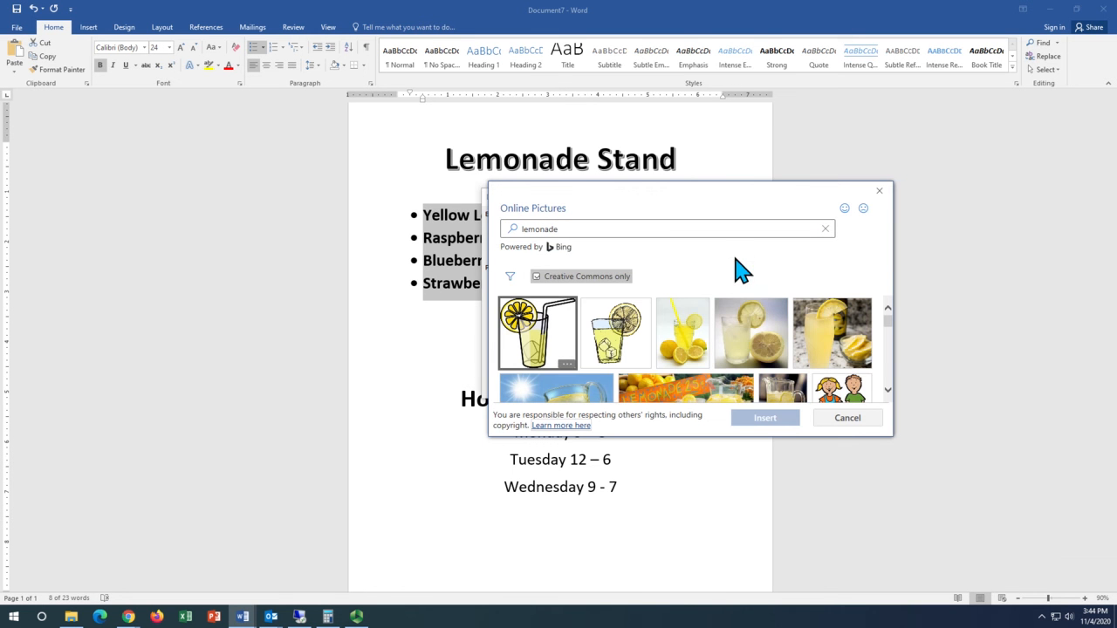
click(602, 336)
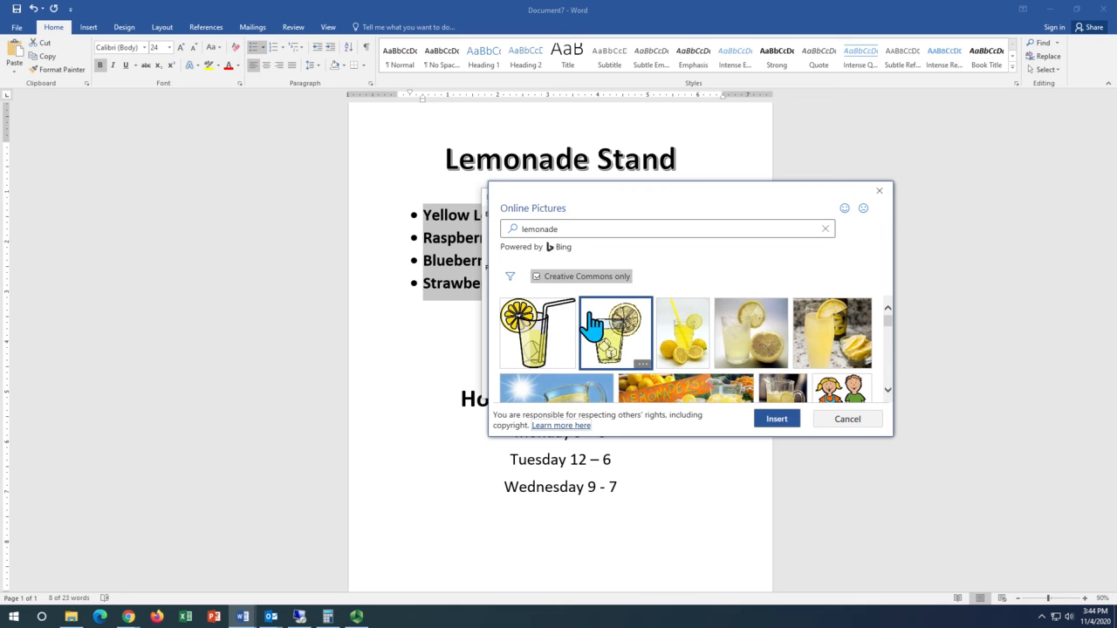
click(775, 421)
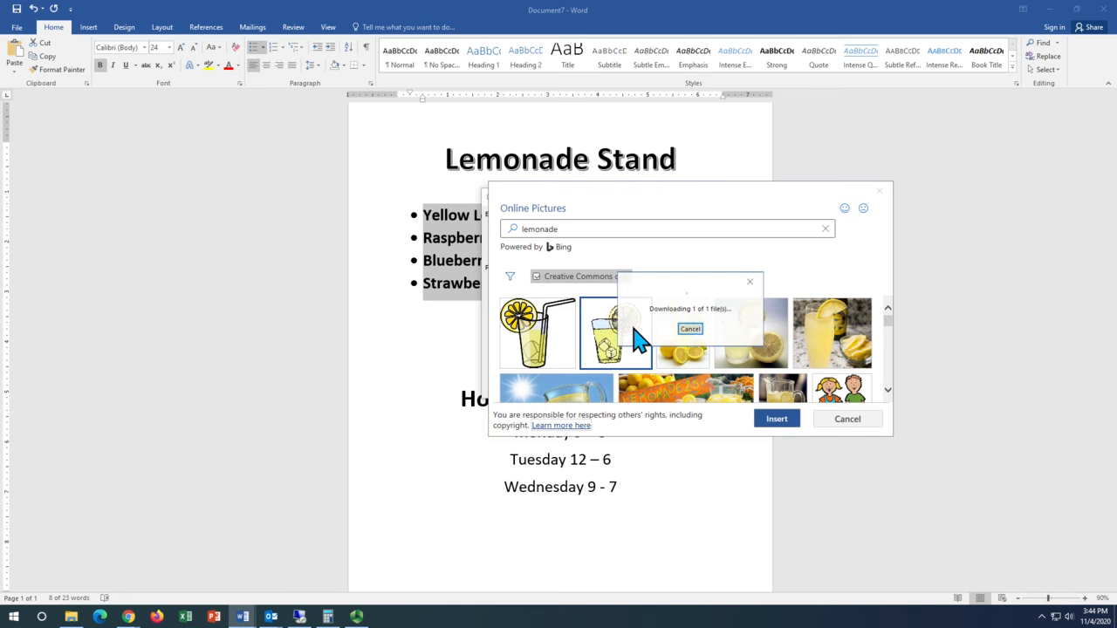
click(555, 384)
click(665, 302)
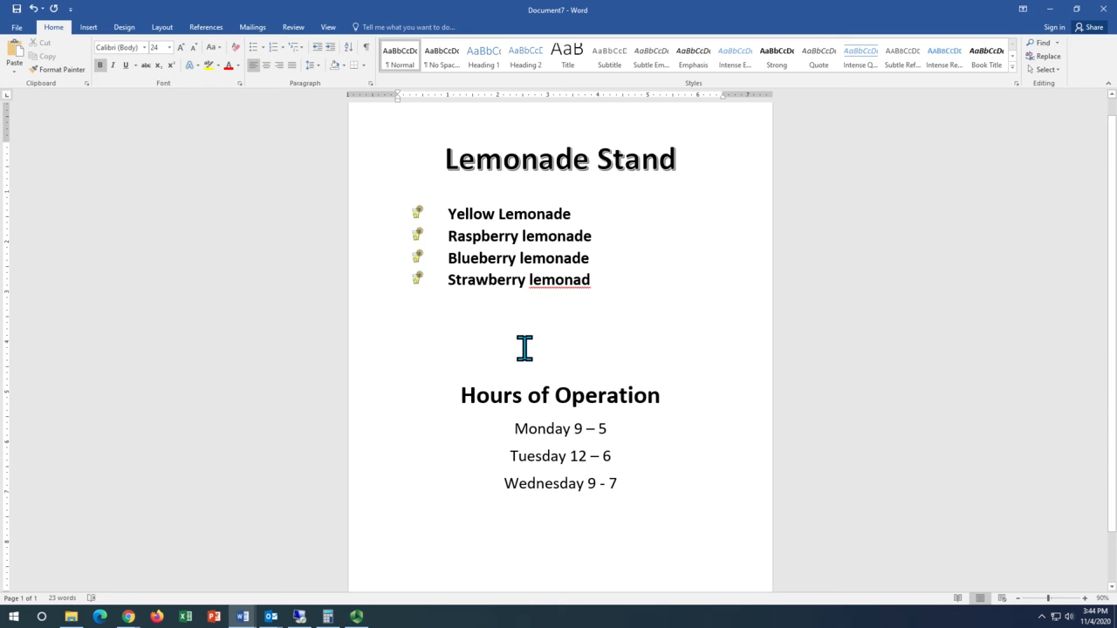
- Start defining a new picture bullet for the three hours-of-operation lines and search Bing images for "clock"
drag(519, 434, 620, 485)
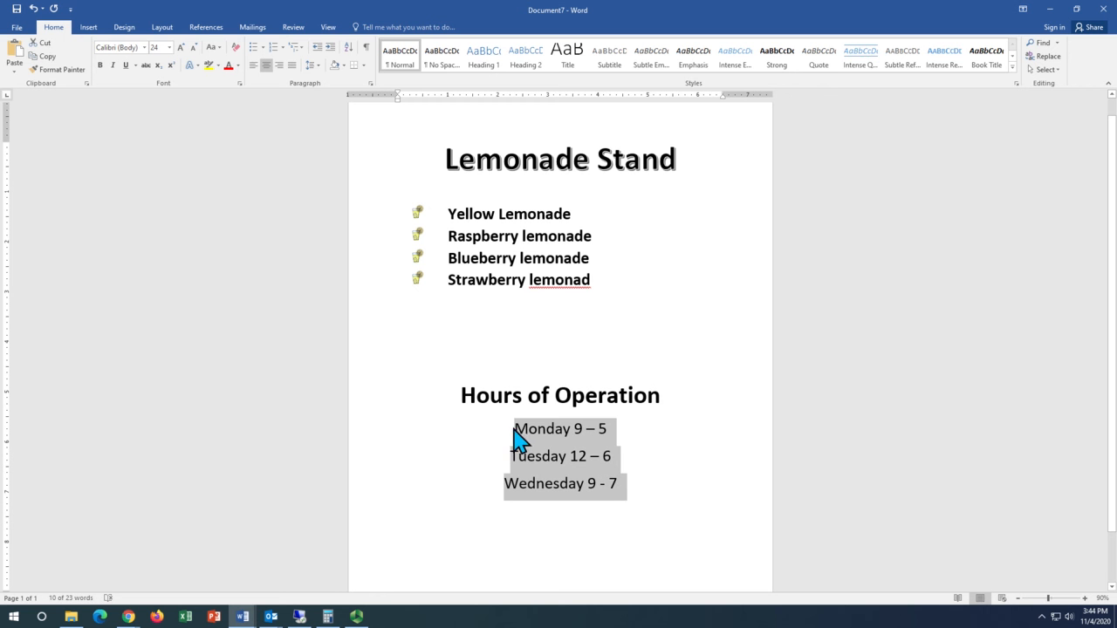
click(263, 48)
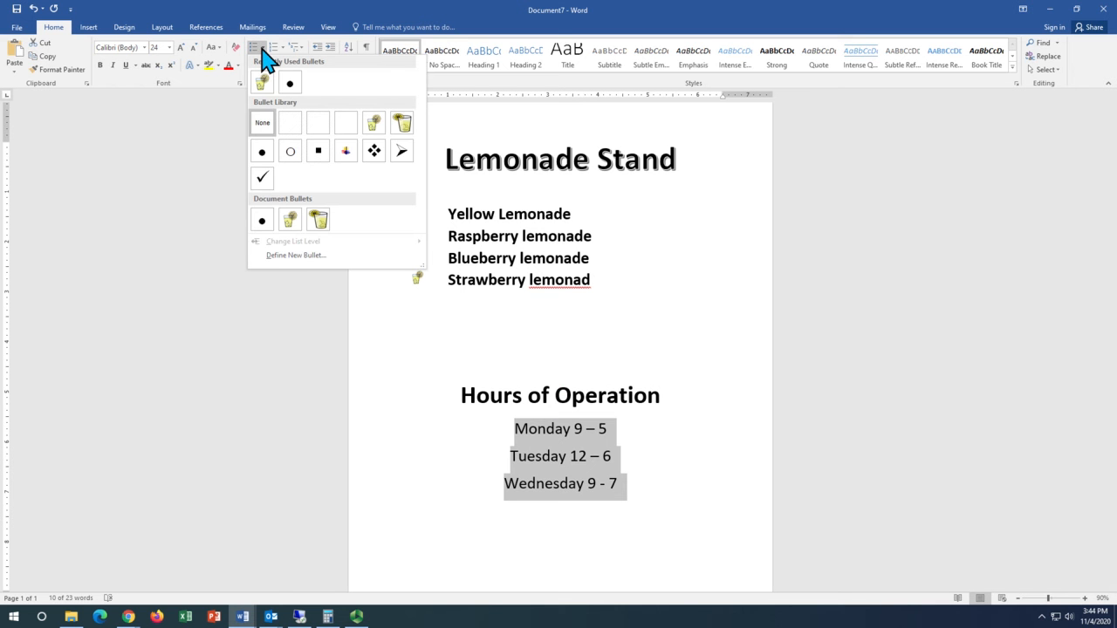
click(301, 255)
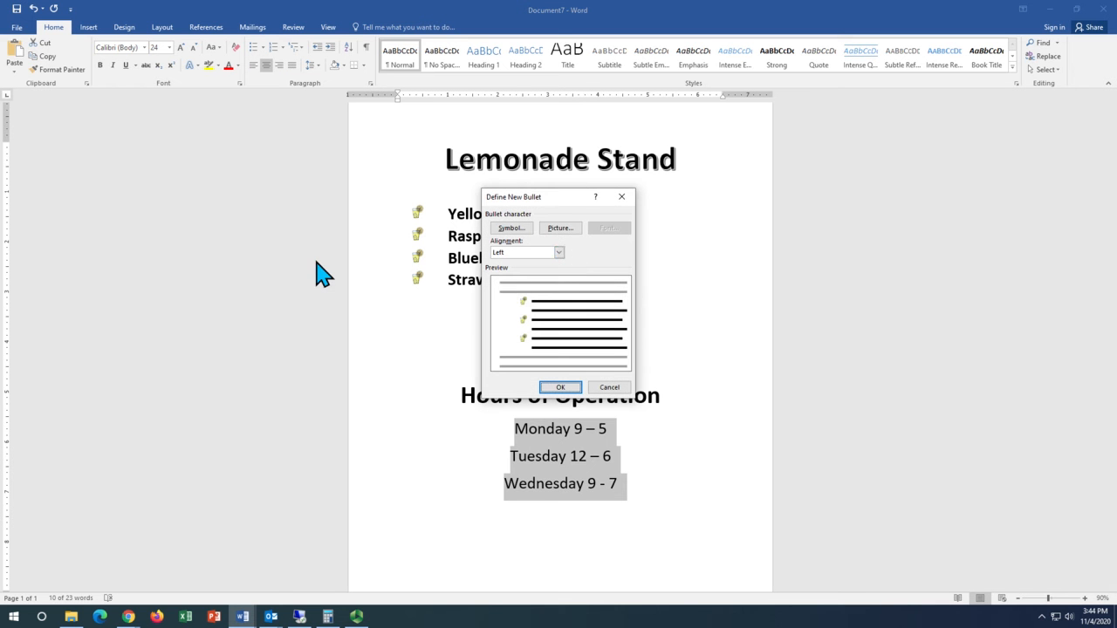
click(563, 228)
click(774, 287)
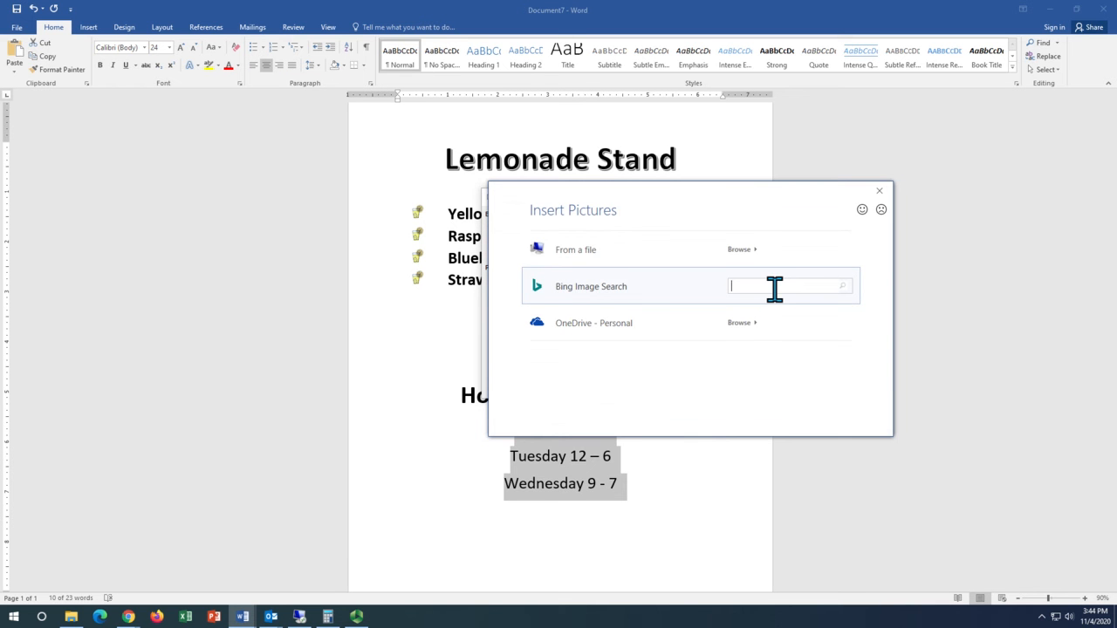
text(clock)
key(Return)
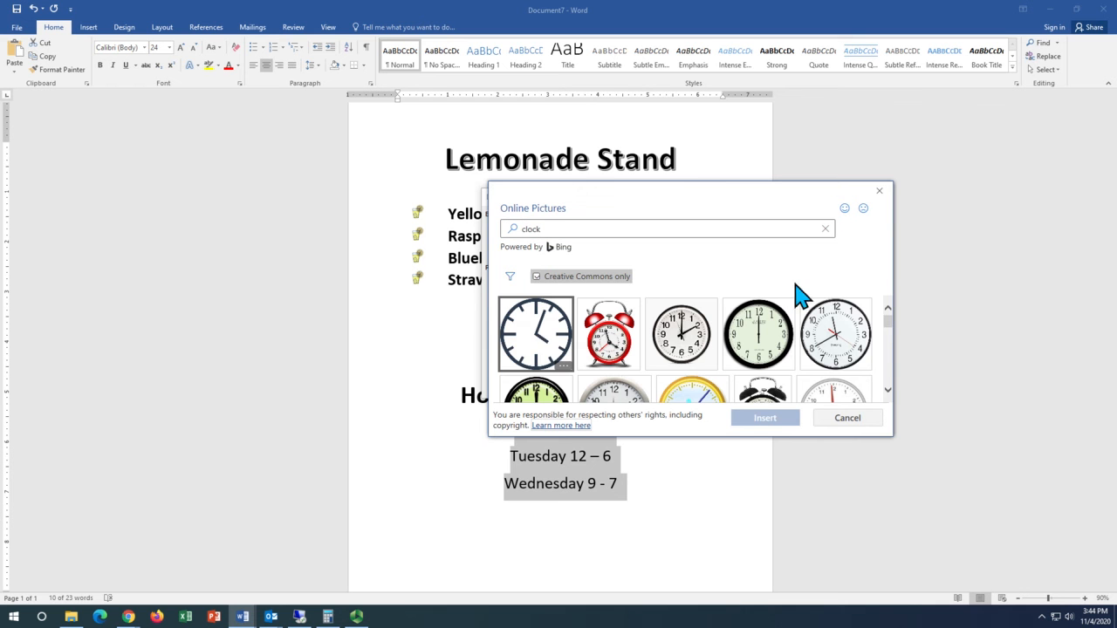
- Try to insert the first search result, the dark blue clock face, as the bullet picture
click(534, 349)
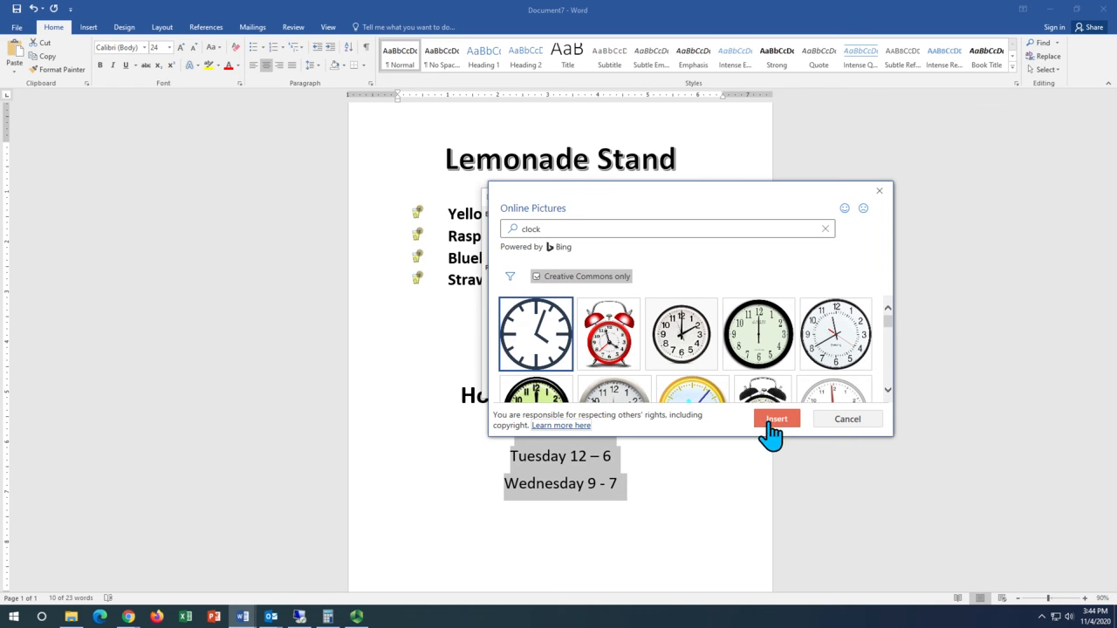
click(779, 421)
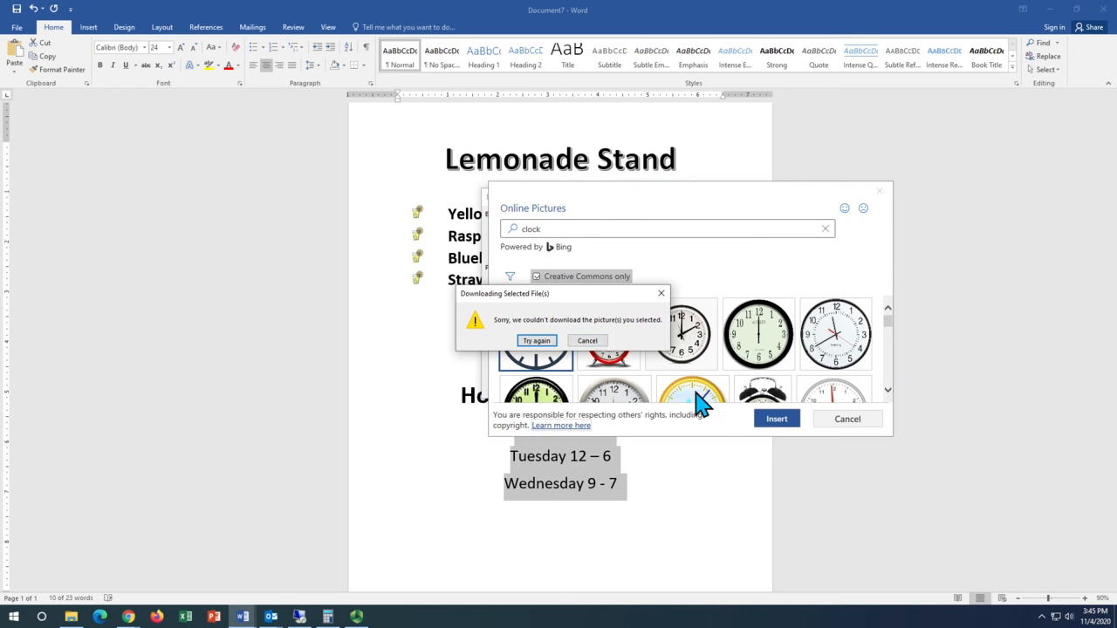
click(590, 342)
- Insert the thin-rimmed white clock with red hands as the picture bullet and apply it to the three hours lines
scroll(693, 332, down, 1)
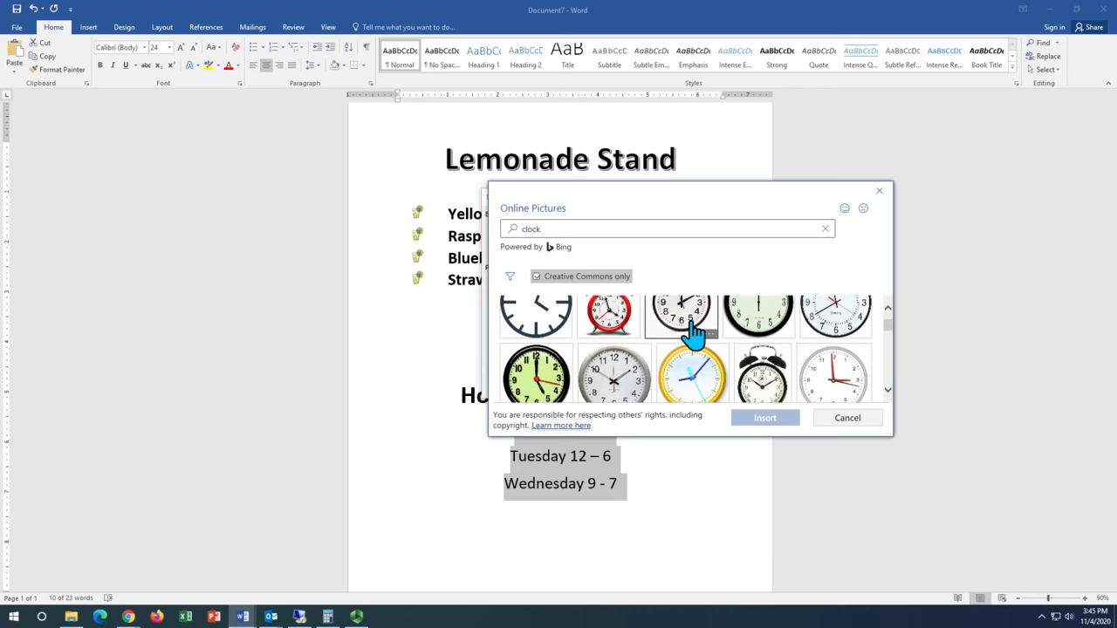
scroll(694, 331, down, 1)
click(824, 321)
click(781, 421)
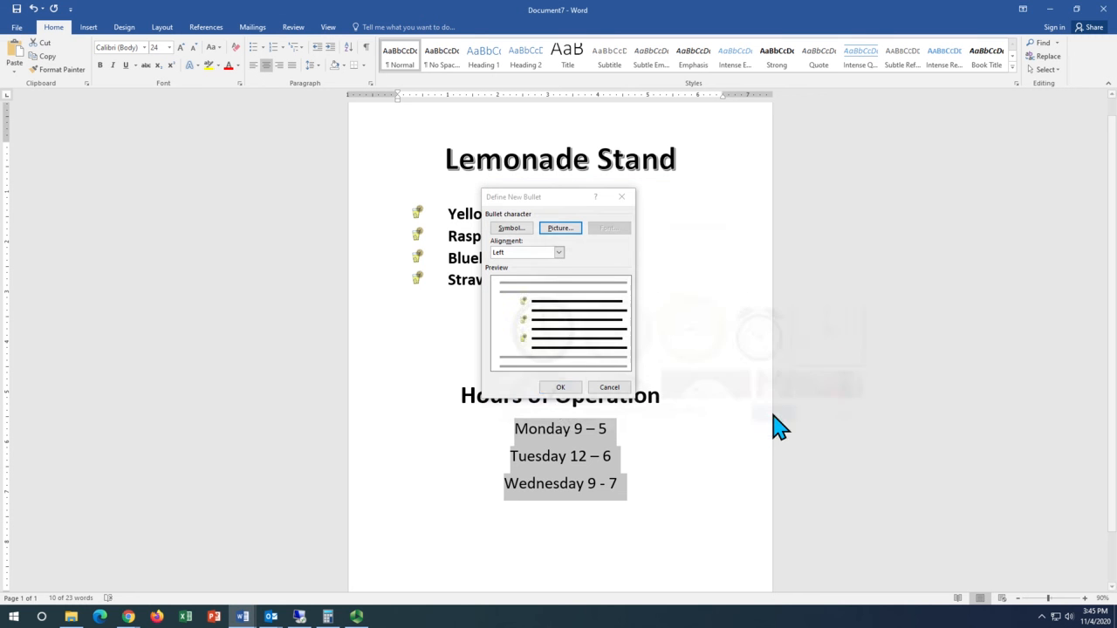
click(561, 388)
click(713, 378)
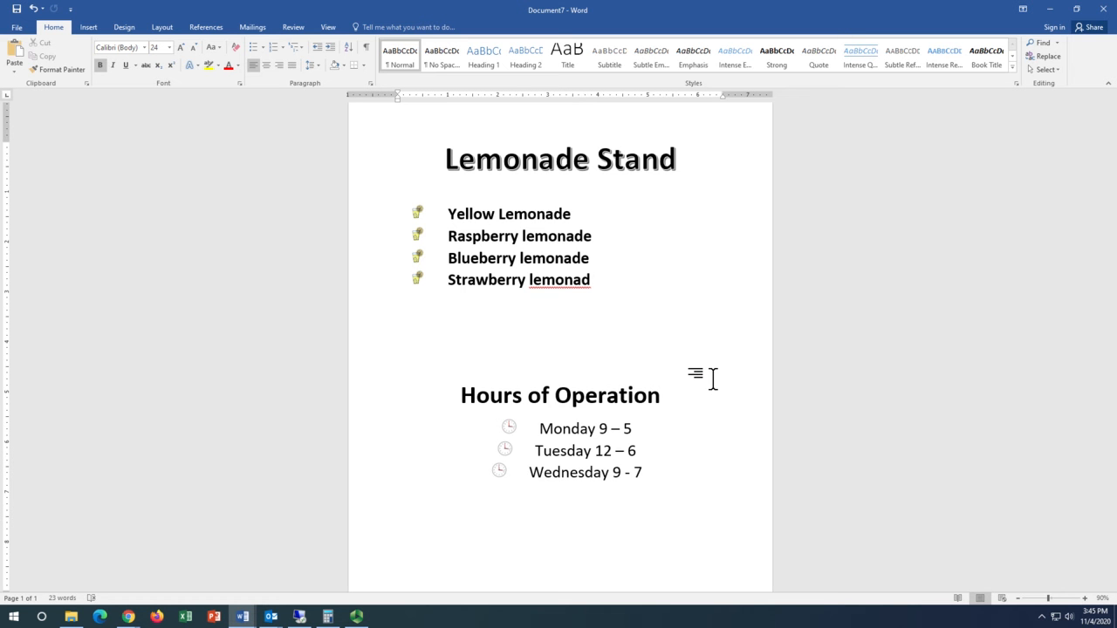
scroll(713, 378, down, 5)
scroll(713, 378, up, 1)
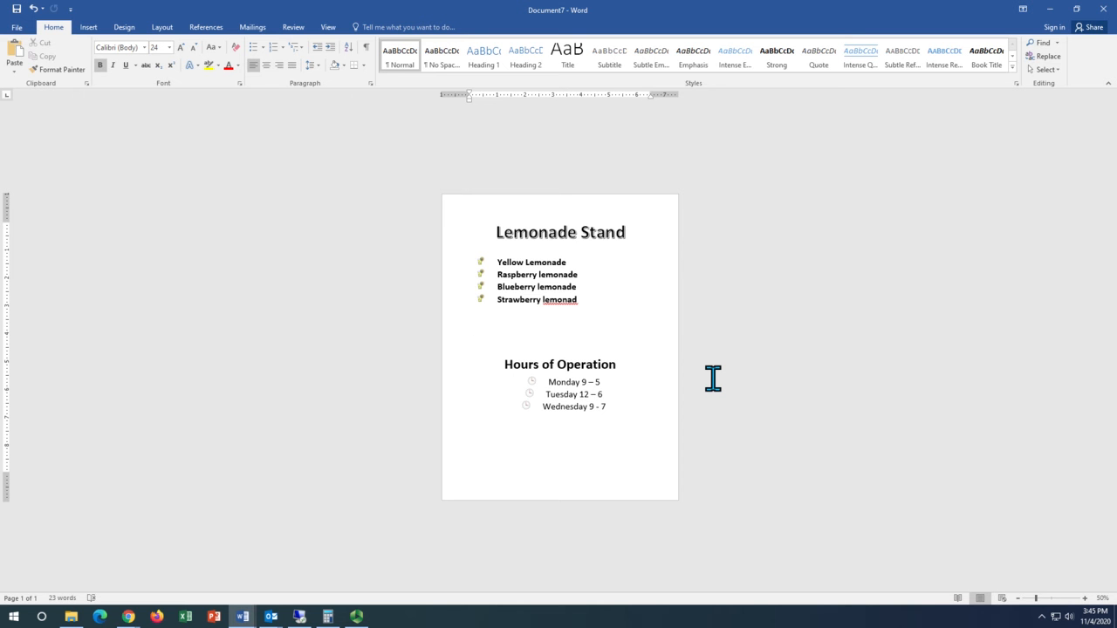
scroll(713, 378, up, 3)
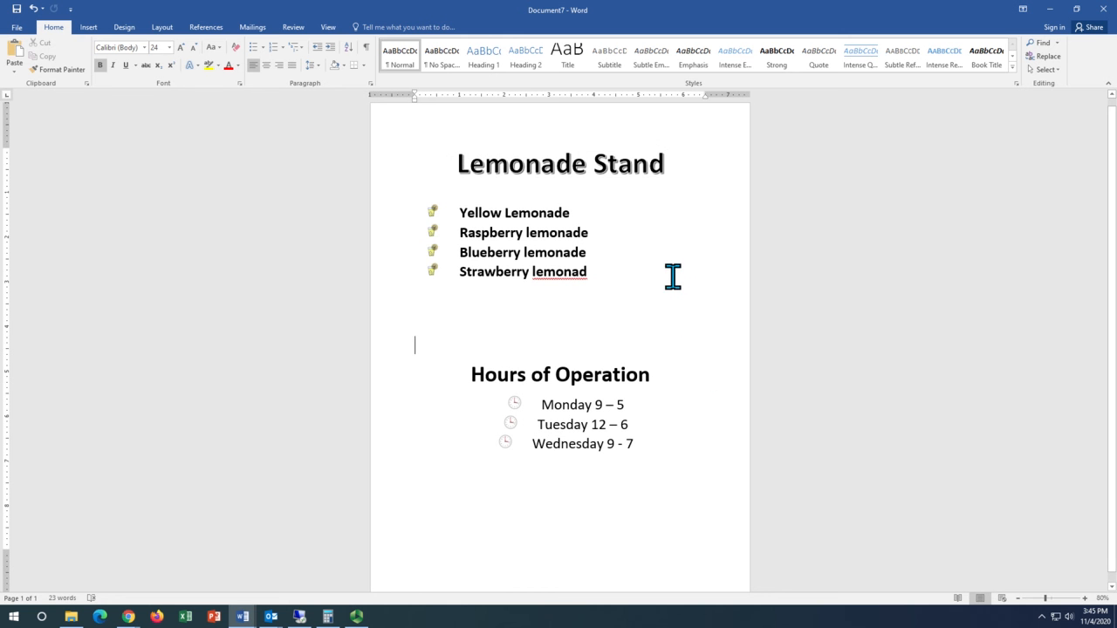
- Start a picture fill for the page background and search Bing images for "lemon"
click(124, 28)
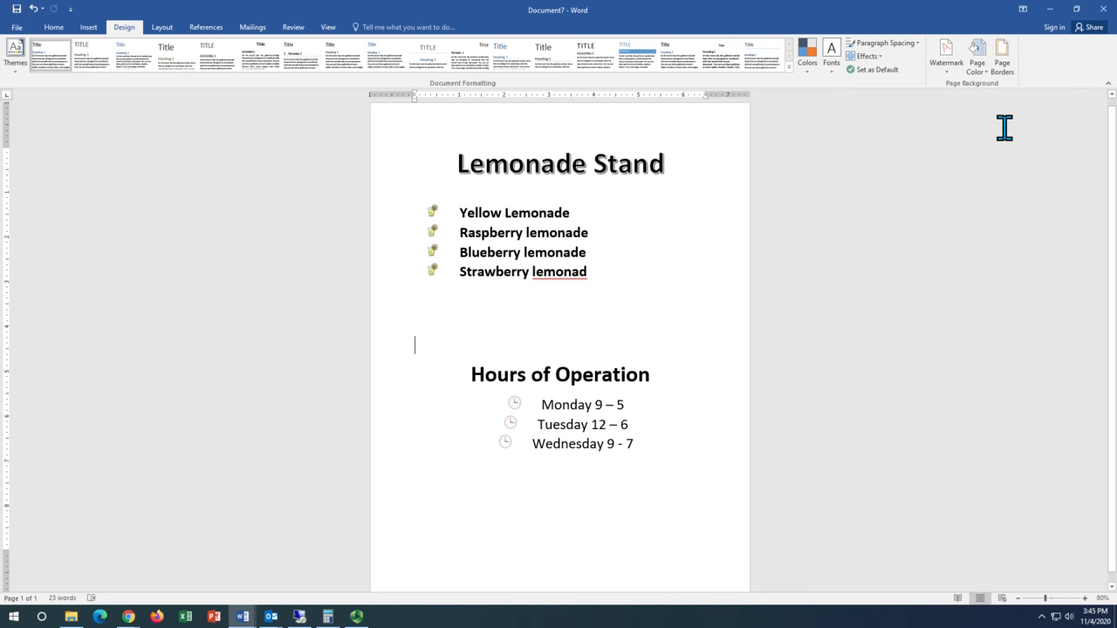
click(979, 75)
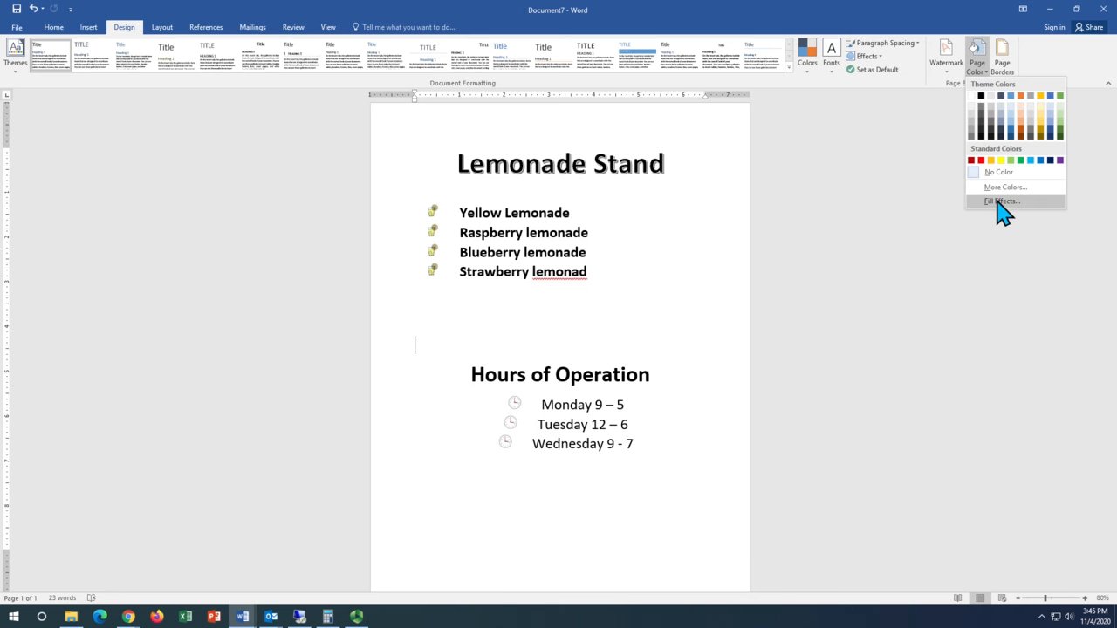
click(1001, 201)
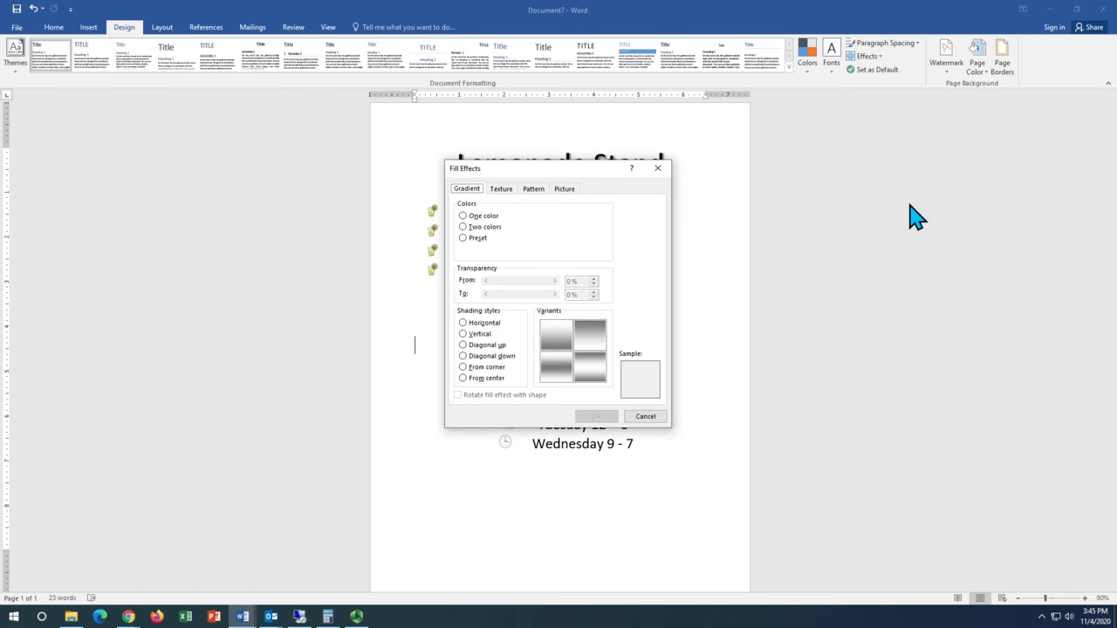
click(567, 190)
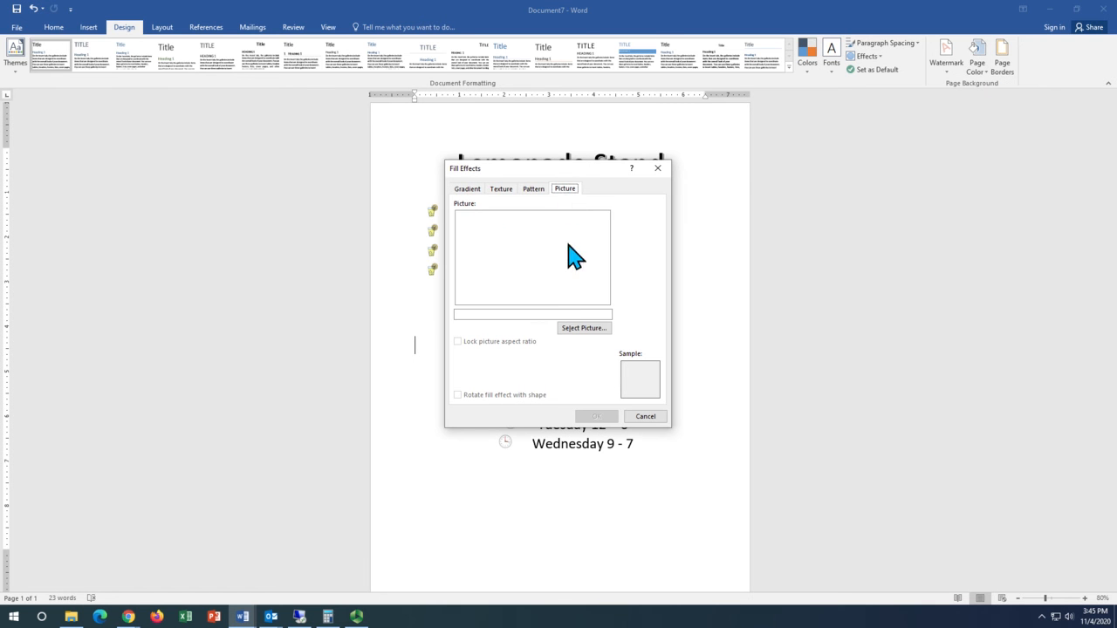
click(577, 330)
click(773, 287)
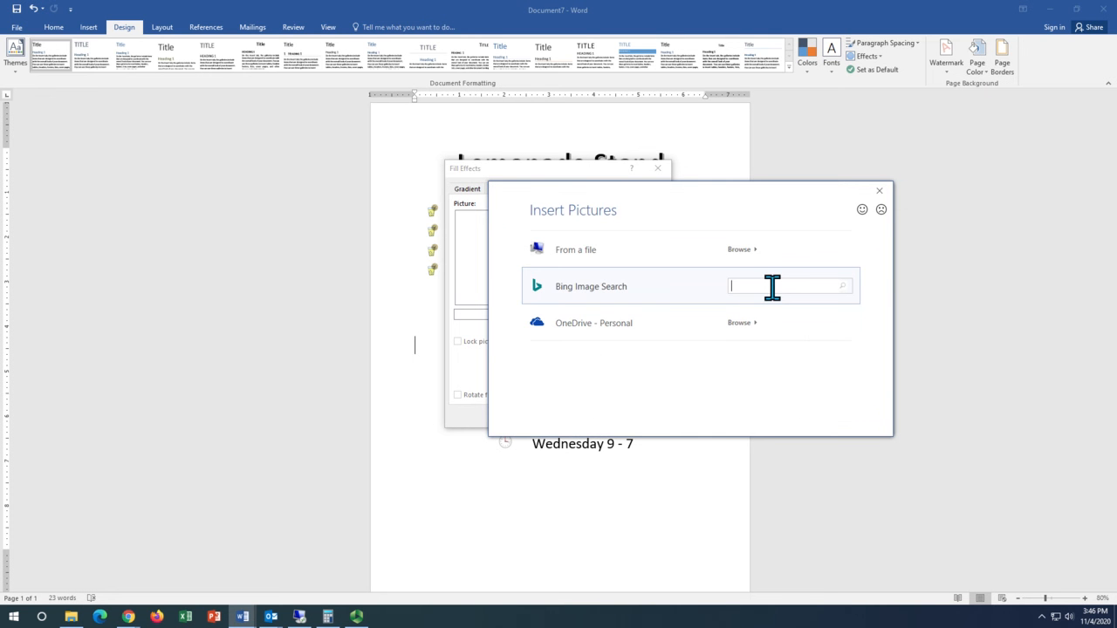
key(Return)
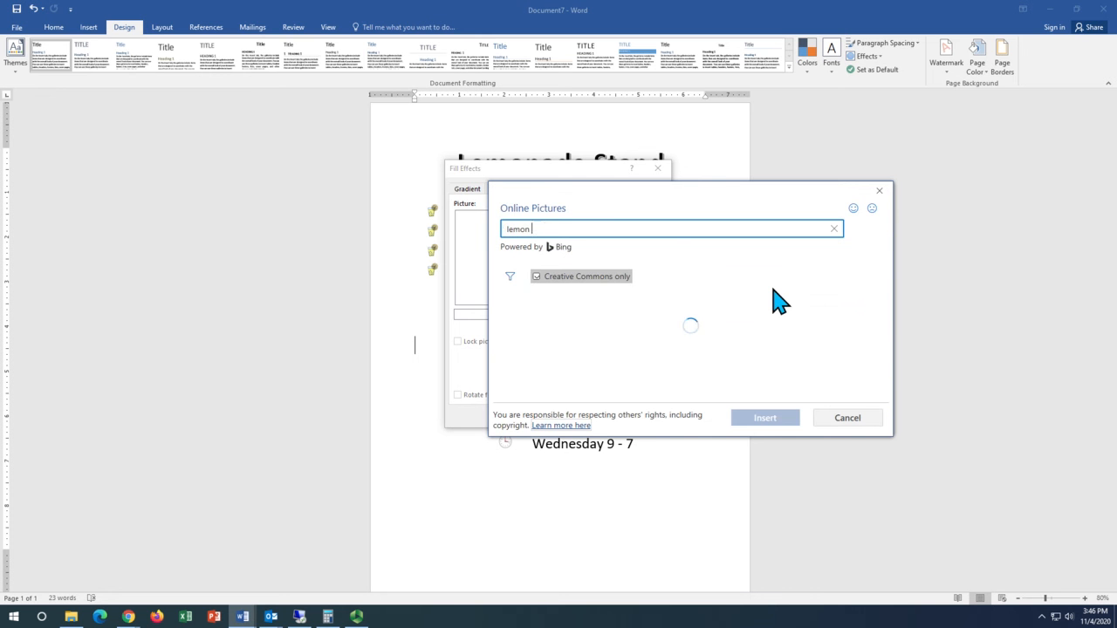
- Insert the close-up photo of overlapping lemon slices and apply it as the page background fill
scroll(764, 309, down, 5)
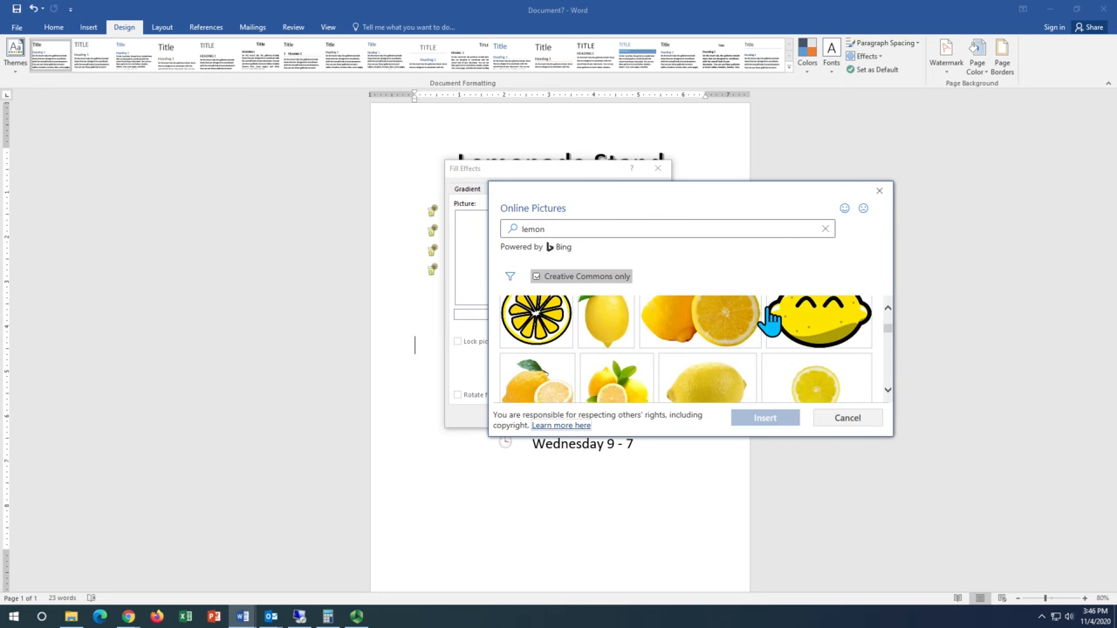
scroll(768, 327, down, 5)
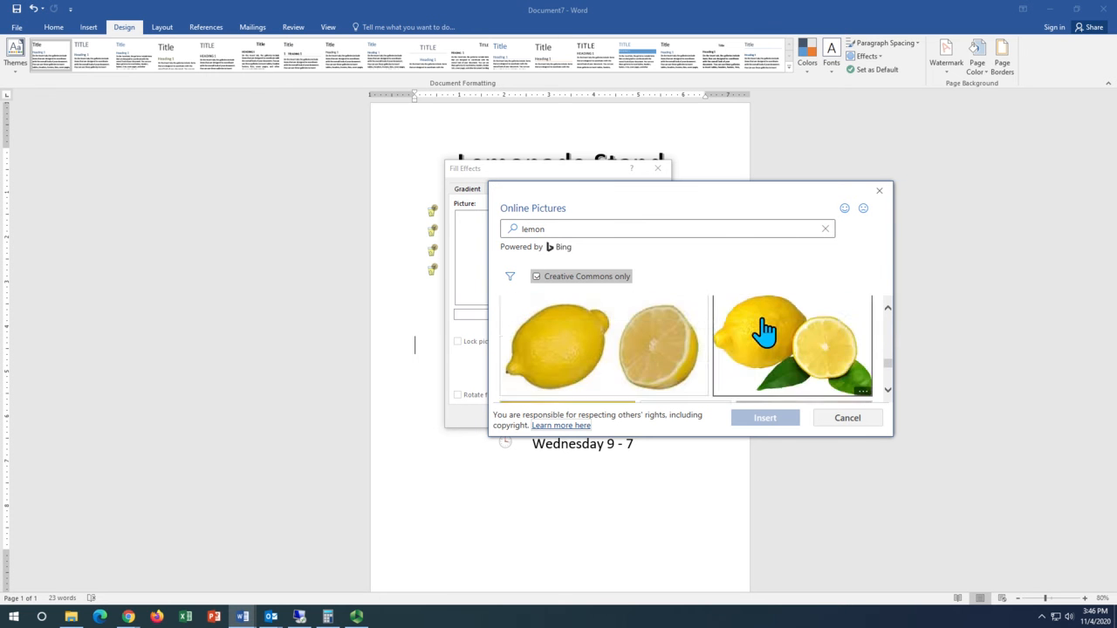
scroll(762, 331, down, 5)
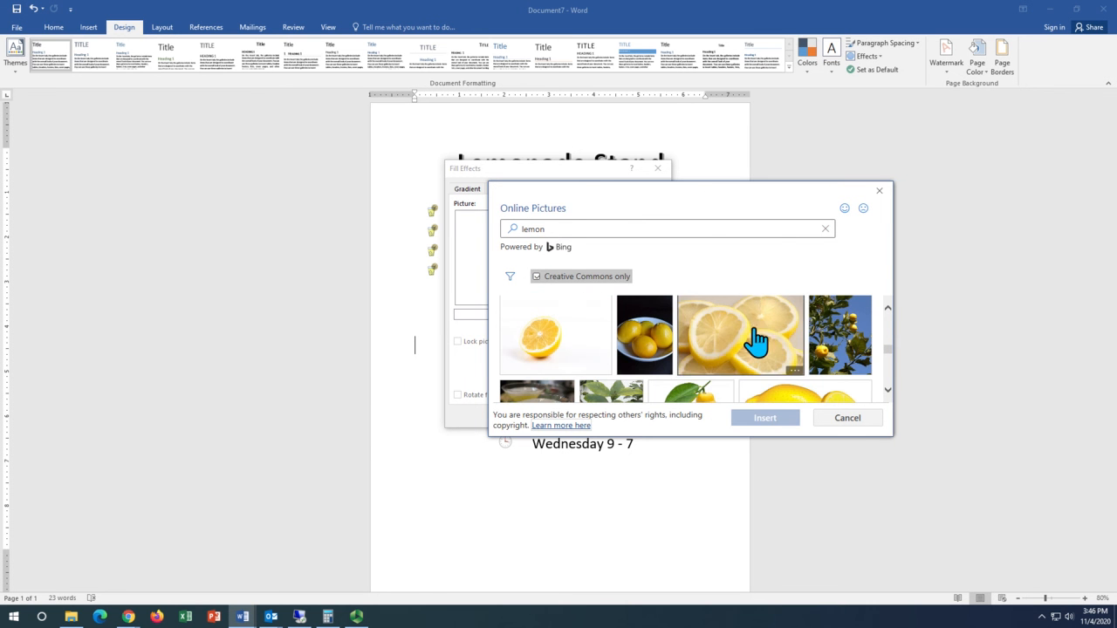
click(711, 338)
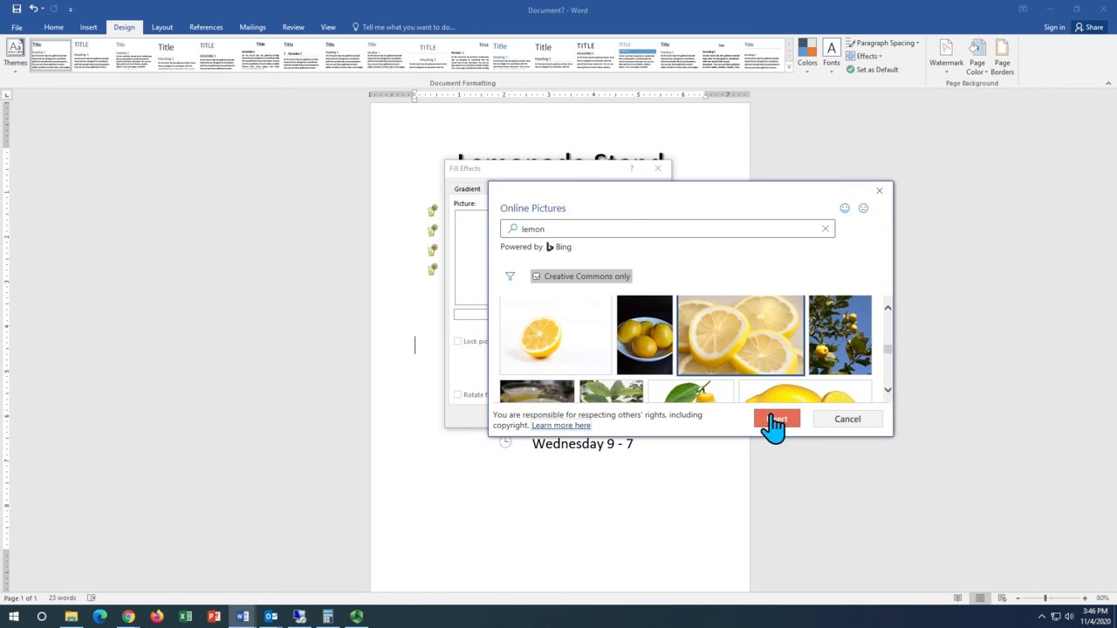
click(773, 420)
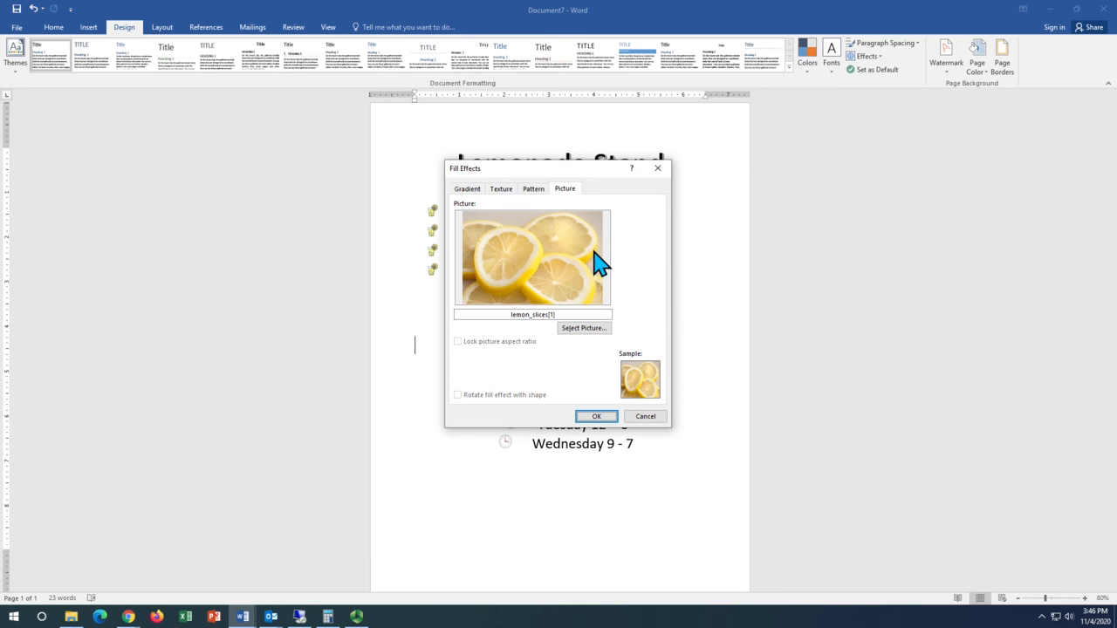
click(598, 416)
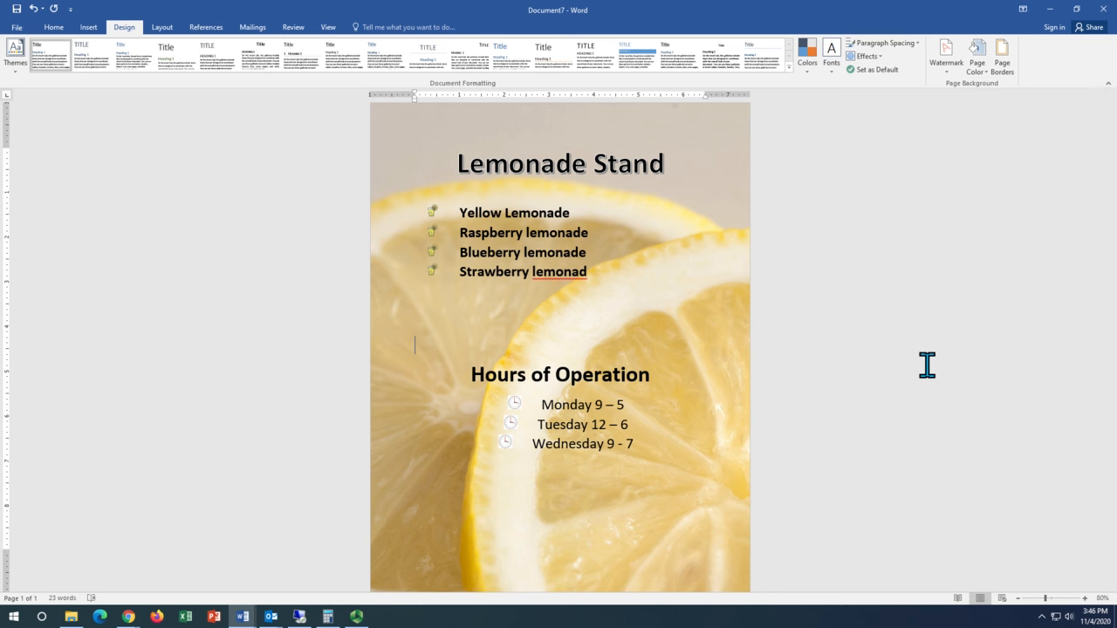
scroll(773, 343, down, 3)
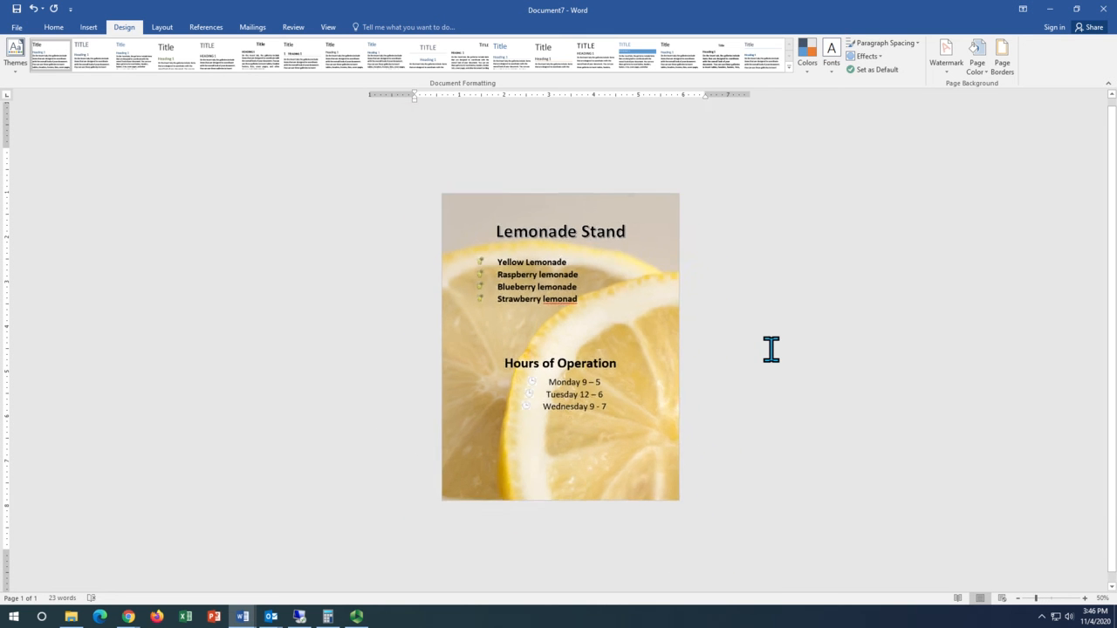
scroll(771, 349, up, 3)
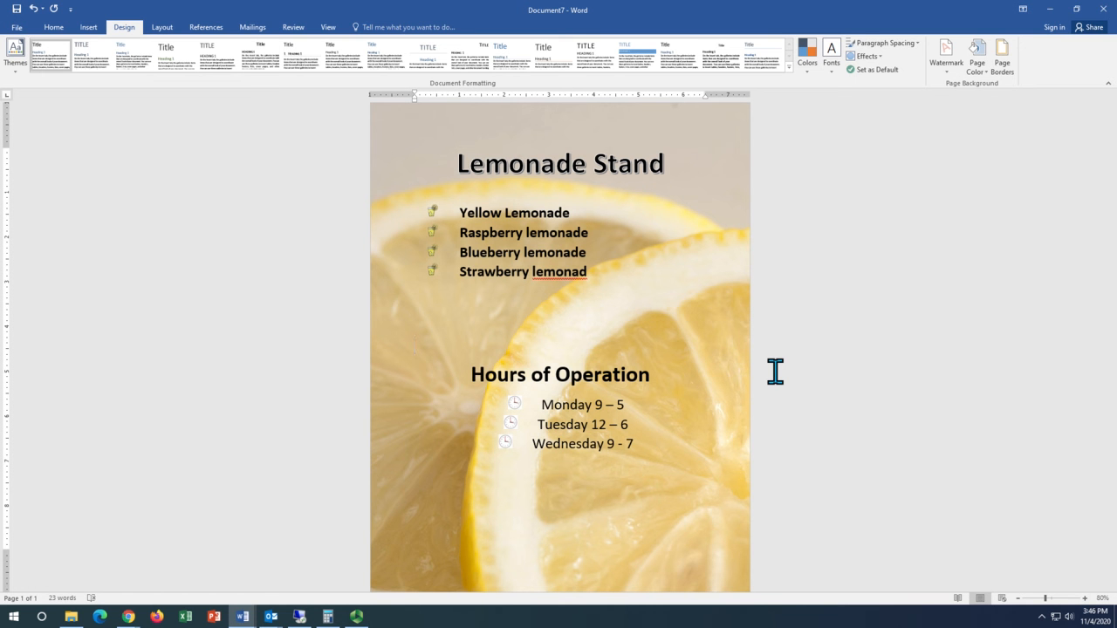
click(356, 616)
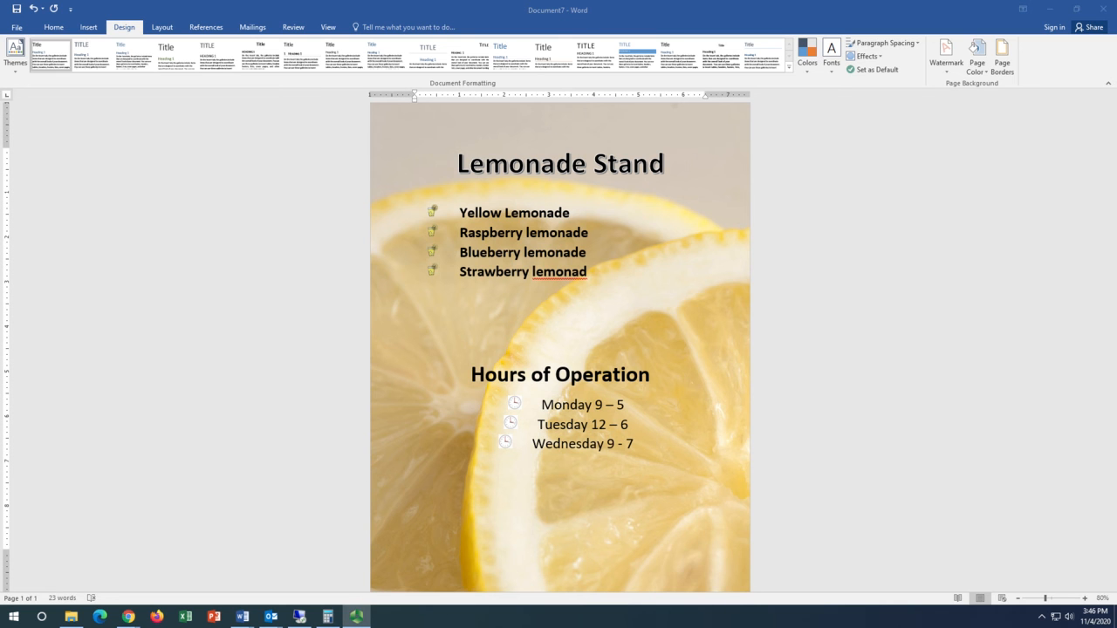